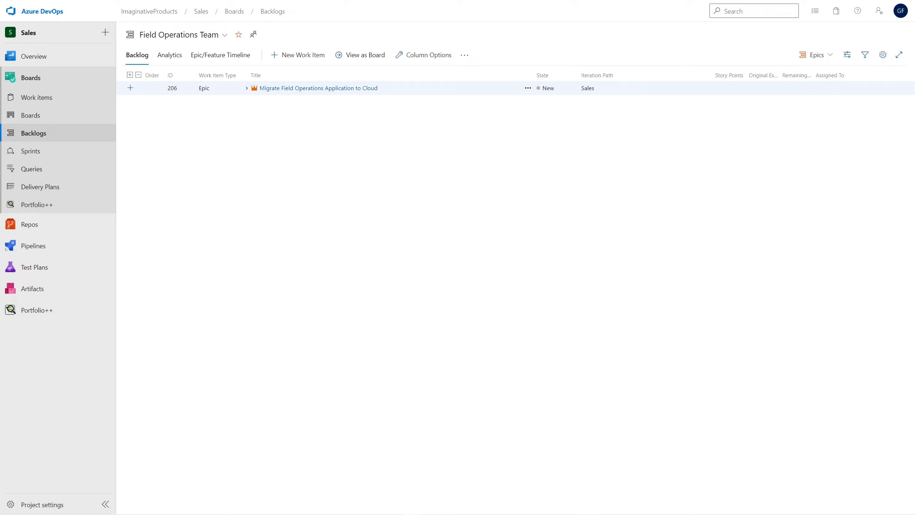
Expand the epic backlog two levels so the features, user stories and tasks are listed.
{"action": "left_click", "coordinate": [129, 75]}
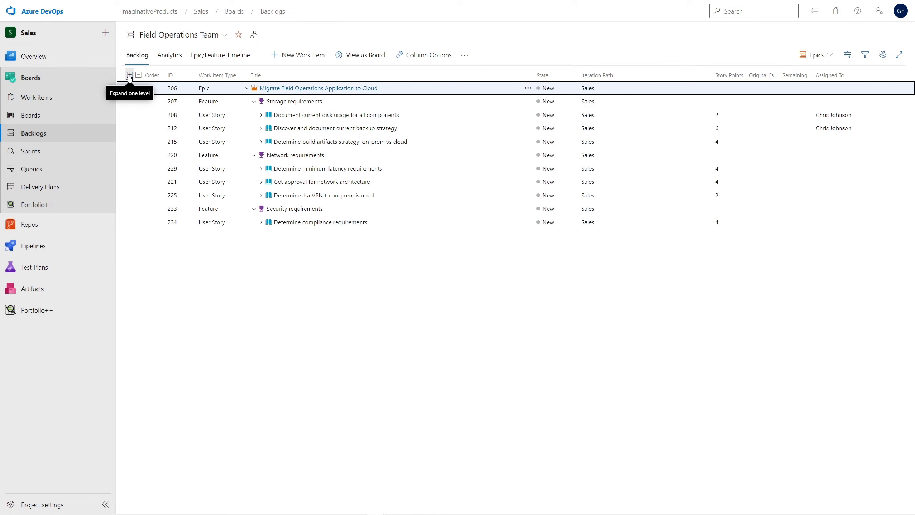
{"action": "left_click", "coordinate": [130, 75]}
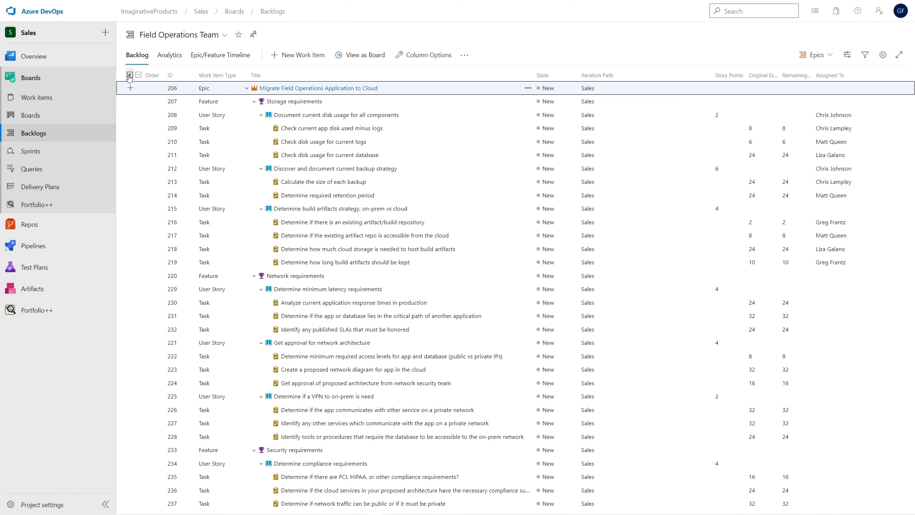
Switch the backlog level to Stories and turn off the display of parent items.
{"action": "left_click", "coordinate": [819, 63]}
{"action": "left_click", "coordinate": [807, 101]}
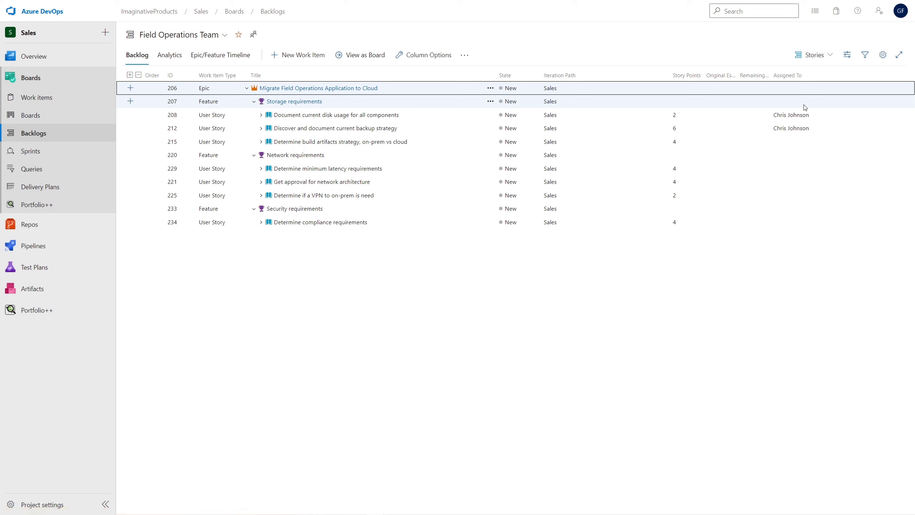
{"action": "left_click", "coordinate": [849, 59]}
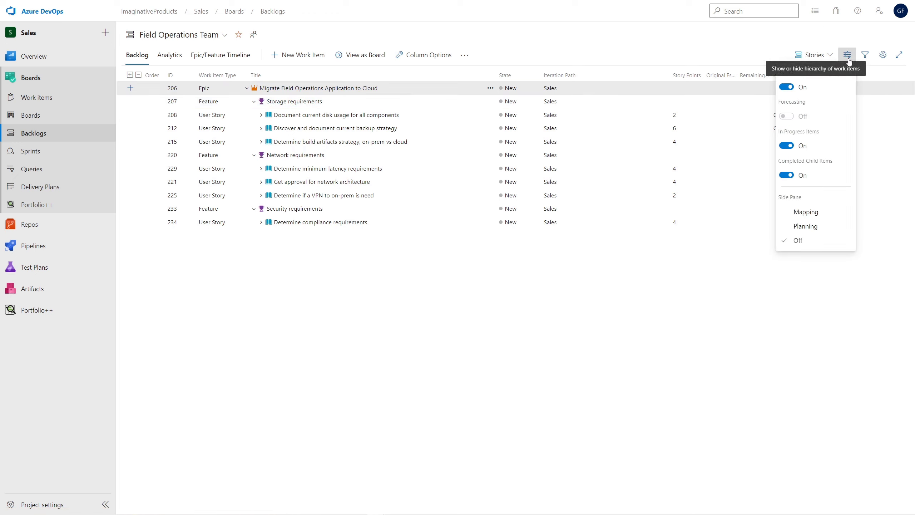
{"action": "left_click", "coordinate": [787, 88]}
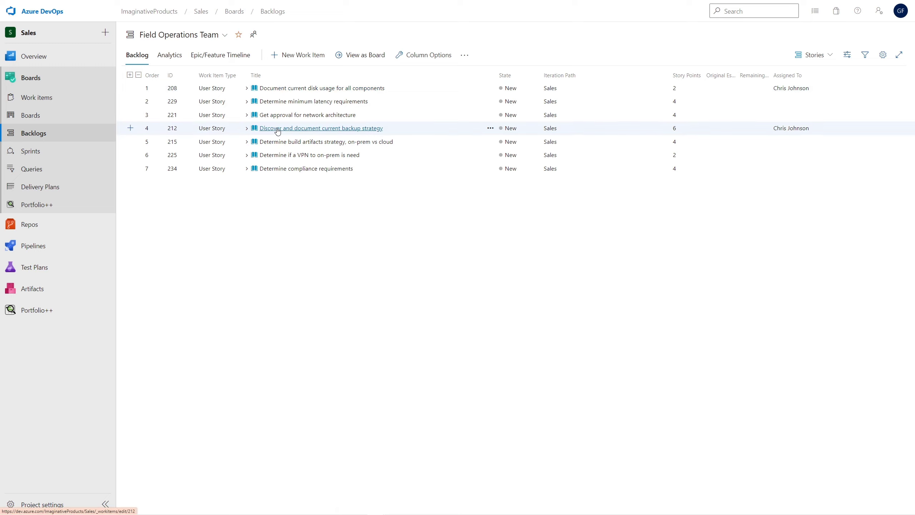
Reorder the stories so the backup strategy and build artifacts strategy come first and the network architecture approval comes last.
{"action": "left_click_drag", "start_coordinate": [268, 128], "coordinate": [283, 100]}
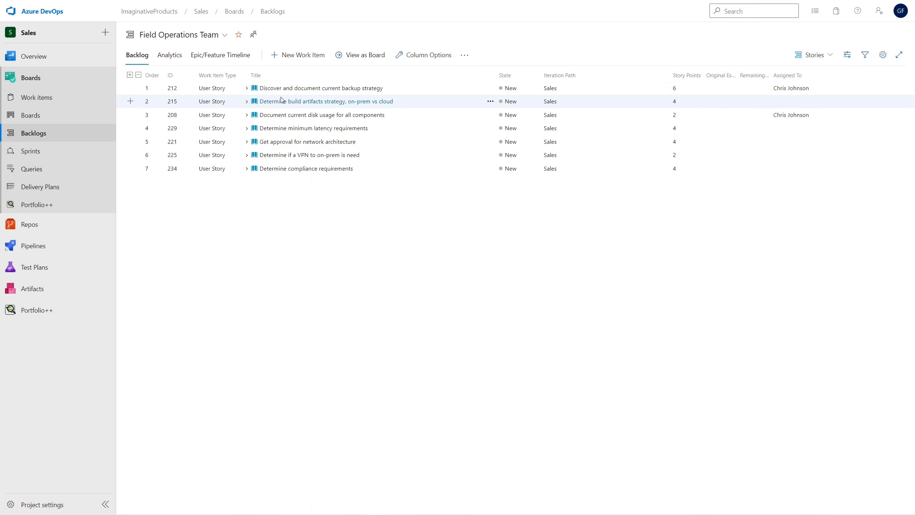
{"action": "left_click_drag", "start_coordinate": [279, 141], "coordinate": [282, 177]}
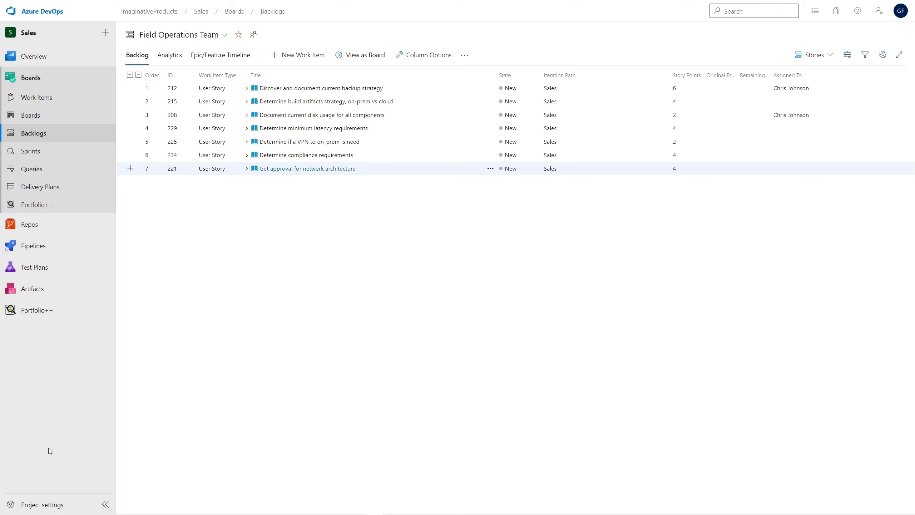
In the project configuration's iterations, add a new child iteration under Sales named Sprint 1.
{"action": "left_click", "coordinate": [42, 504]}
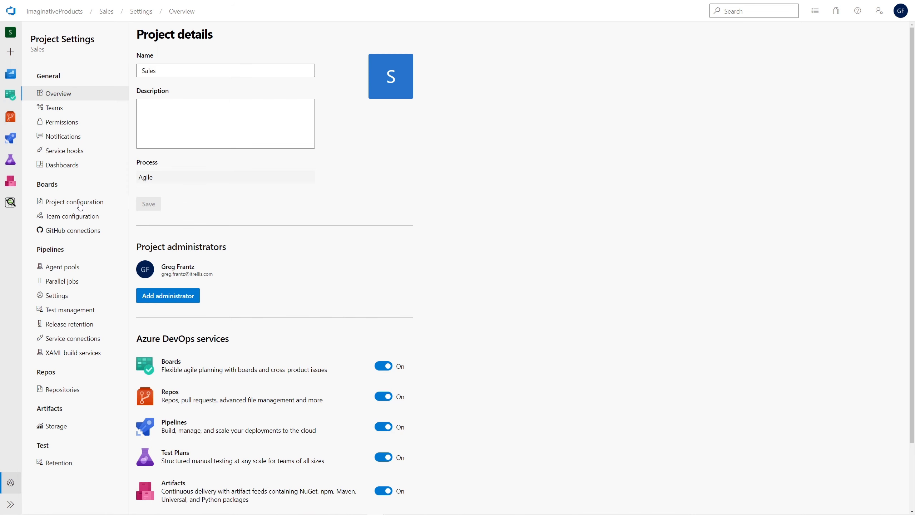
{"action": "left_click", "coordinate": [80, 206]}
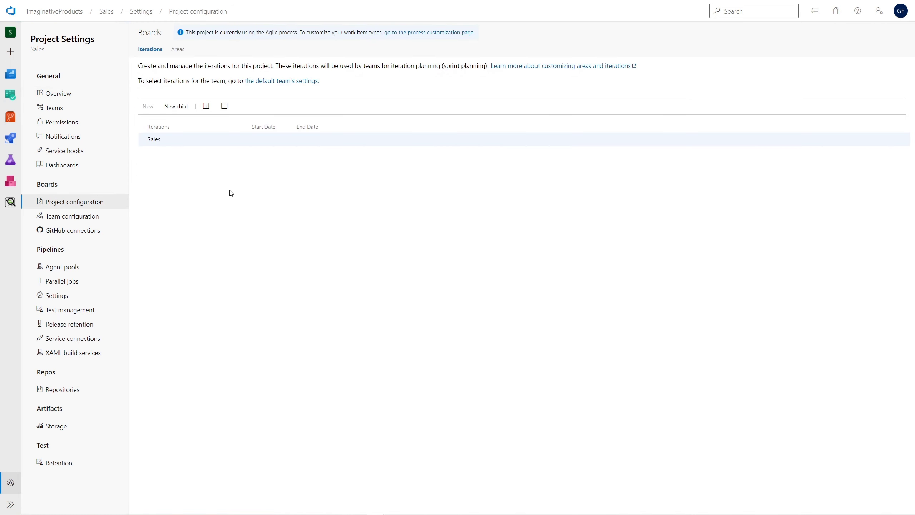
{"action": "mouse_move", "coordinate": [243, 142]}
{"action": "left_click", "coordinate": [243, 141]}
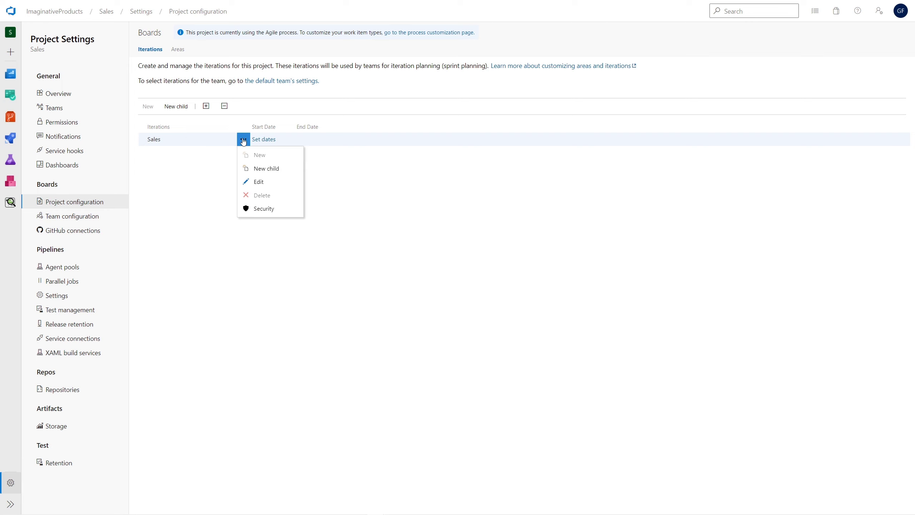
{"action": "left_click", "coordinate": [254, 170]}
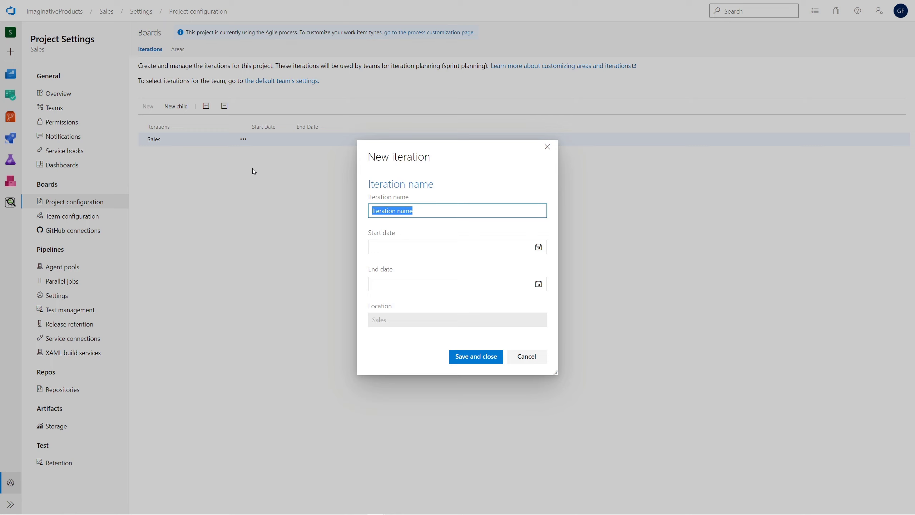
{"action": "type", "text": "Sprint"}
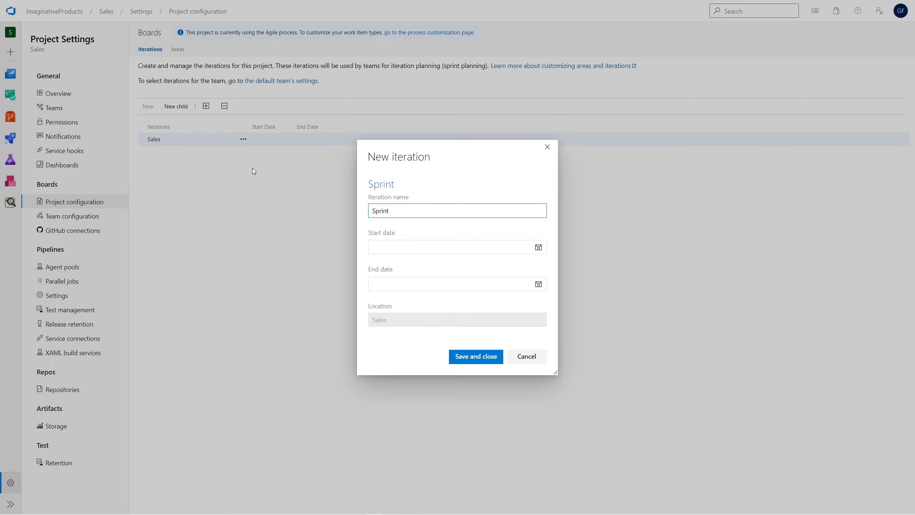
{"action": "type", "text": " 1"}
{"action": "key", "text": "Tab"}
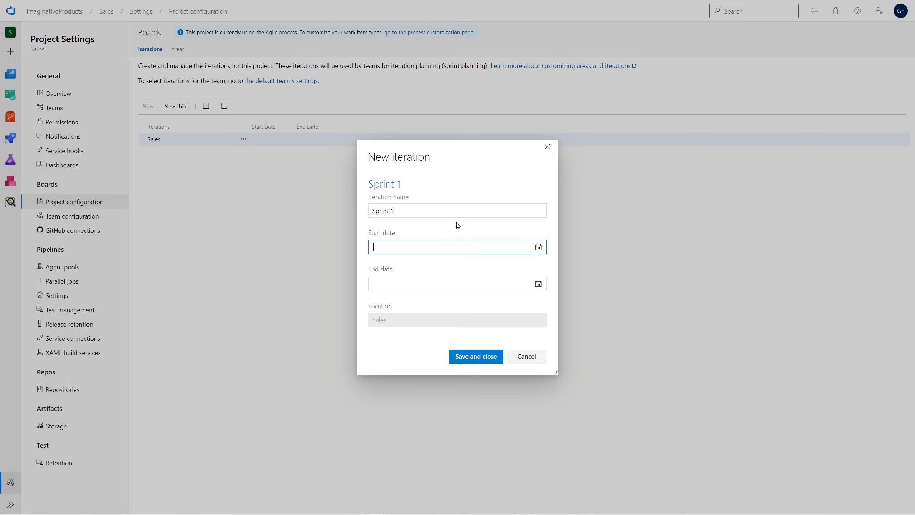
Set Sprint 1 to start on 5/2/2022 and end on 5/13/2022, and save the iteration.
{"action": "left_click", "coordinate": [539, 248]}
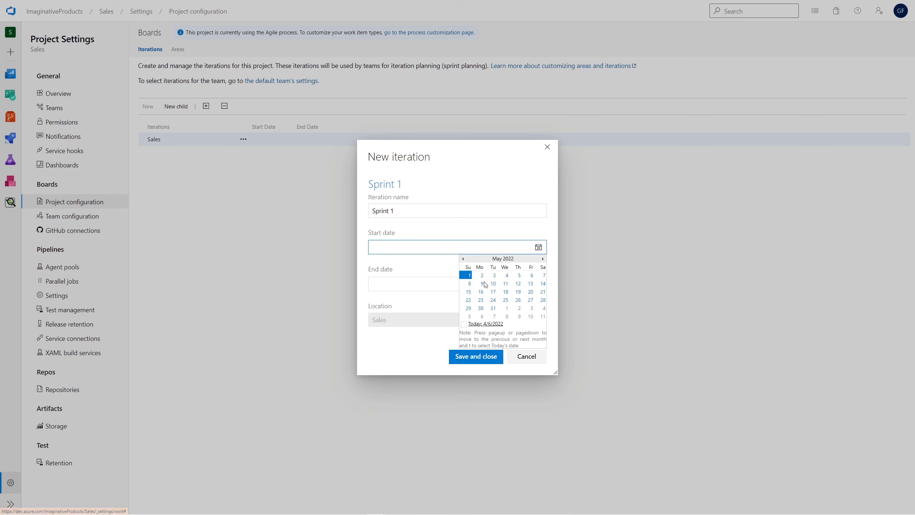
{"action": "left_click", "coordinate": [482, 276]}
{"action": "left_click", "coordinate": [539, 284]}
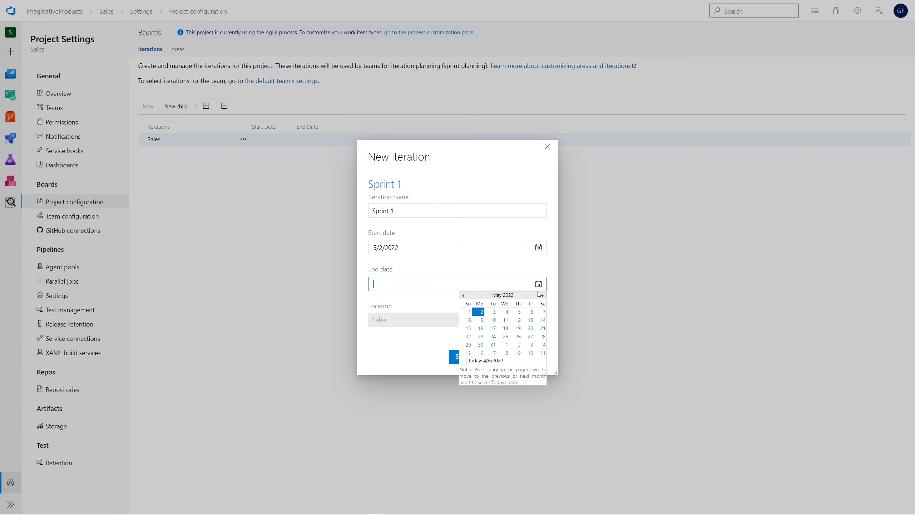
{"action": "left_click", "coordinate": [530, 320]}
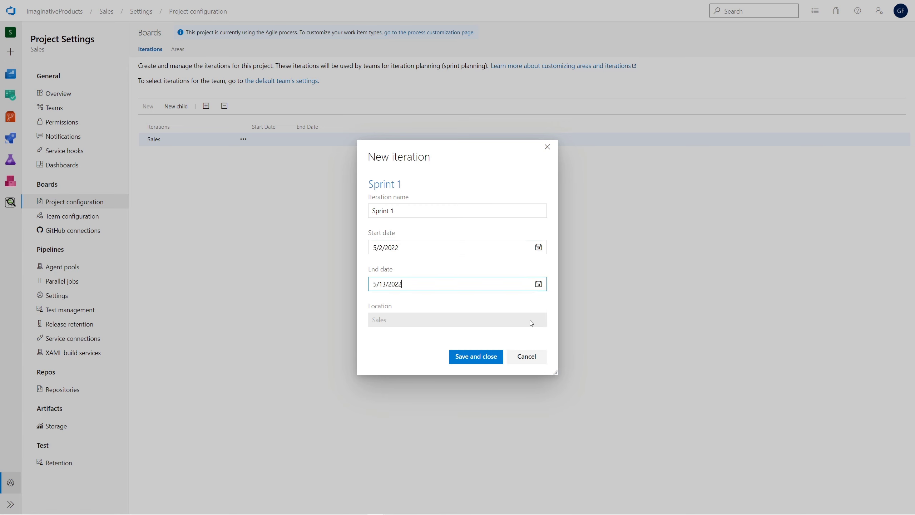
{"action": "left_click", "coordinate": [474, 357]}
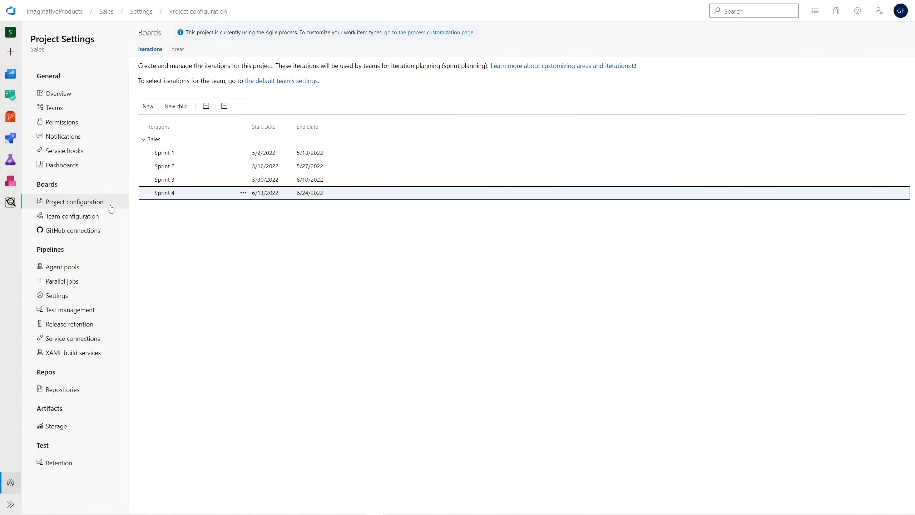
In the team configuration's iterations, assign Sales\Sprint 1 to the Field Operations Team.
{"action": "left_click", "coordinate": [86, 217]}
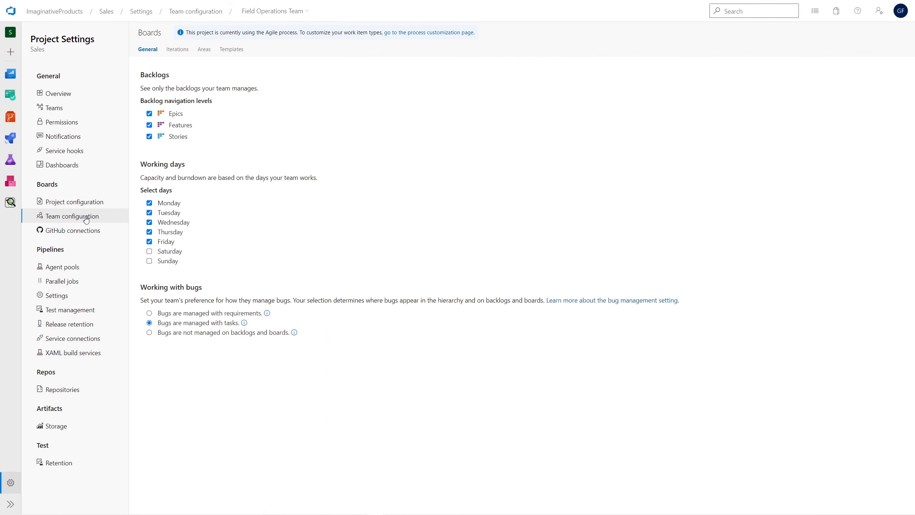
{"action": "left_click", "coordinate": [185, 52]}
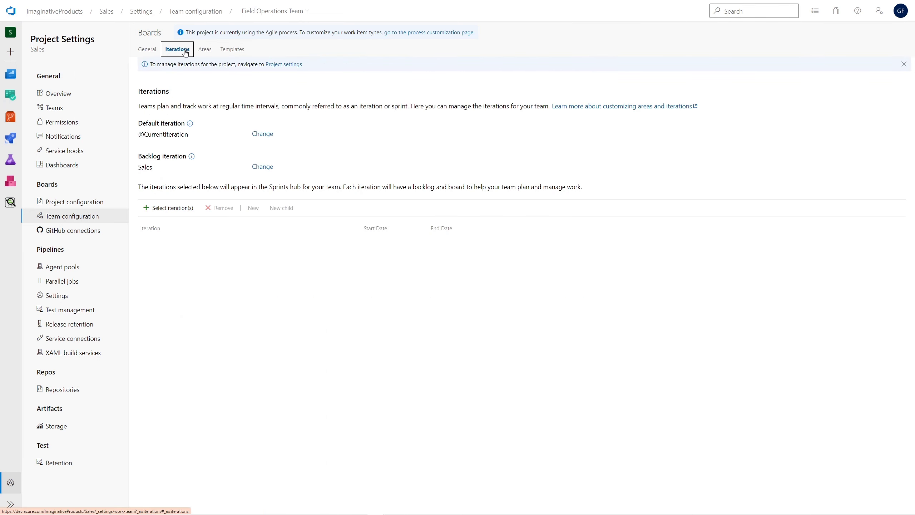
{"action": "left_click", "coordinate": [170, 208]}
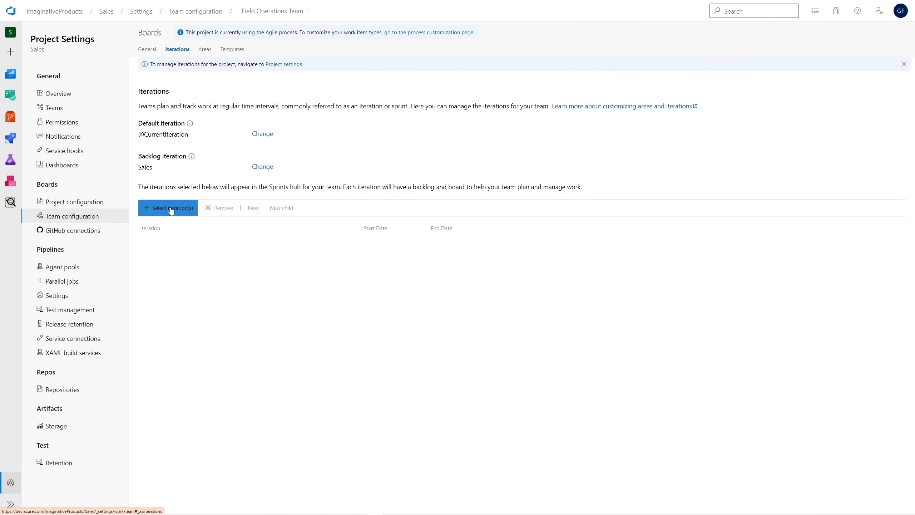
{"action": "left_click", "coordinate": [372, 295]}
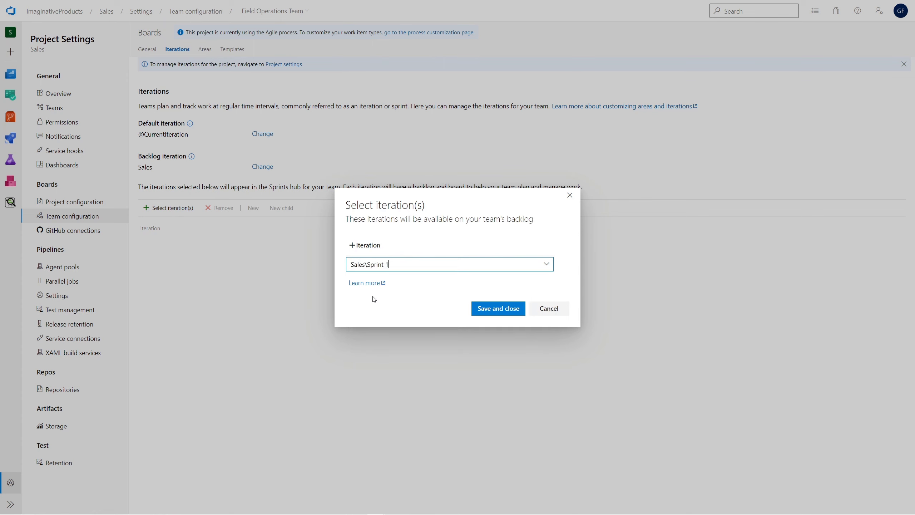
{"action": "left_click", "coordinate": [506, 310]}
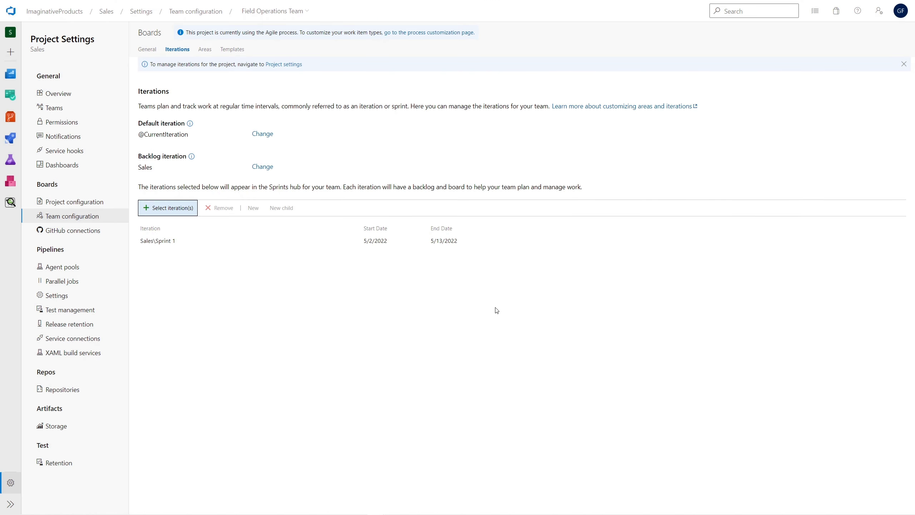
Add Sales\Sprint 2 to the Field Operations Team's selected iterations.
{"action": "left_click", "coordinate": [163, 212]}
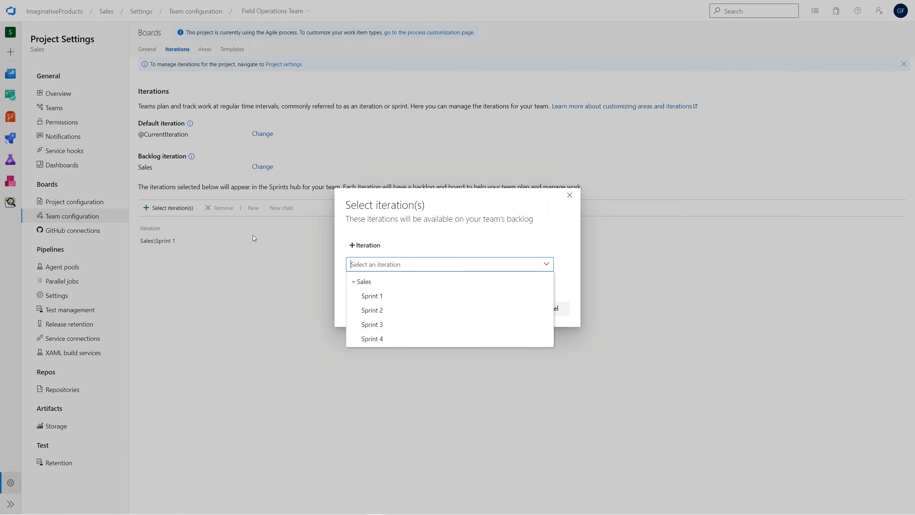
{"action": "left_click", "coordinate": [371, 309]}
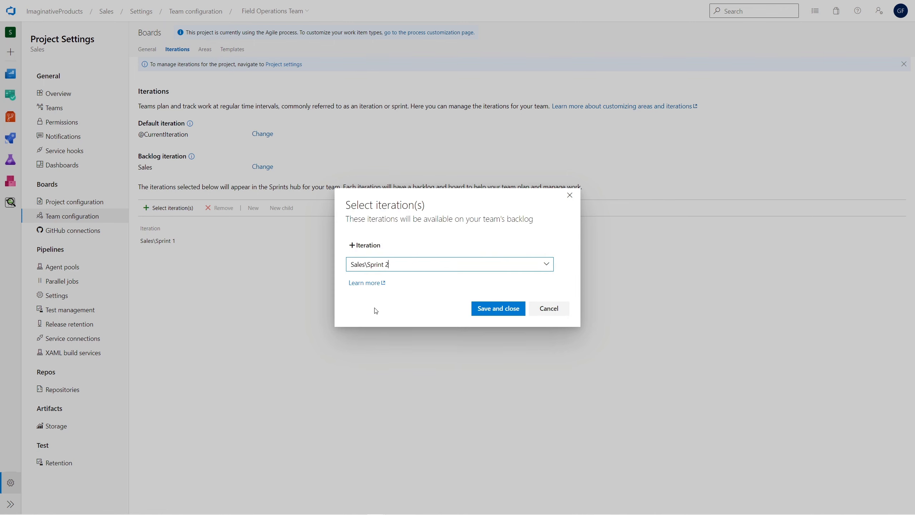
{"action": "left_click", "coordinate": [515, 312]}
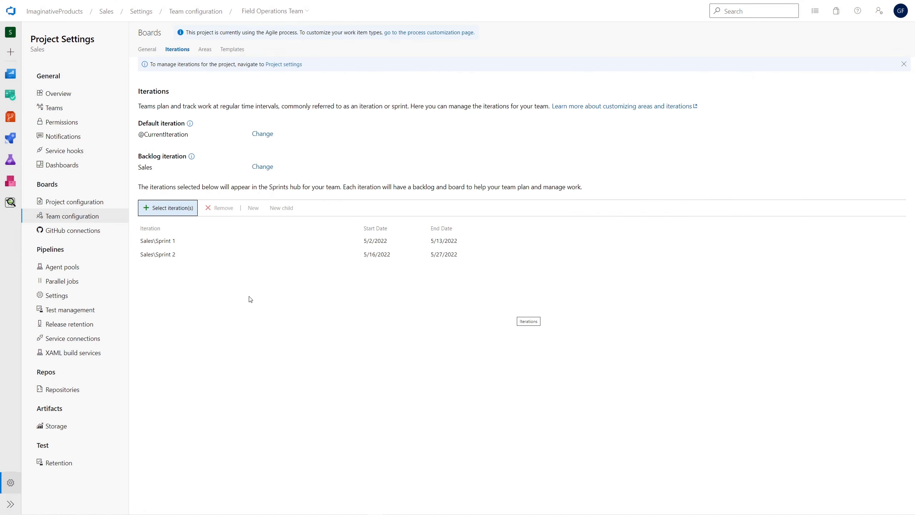
Return from the project settings to the Field Operations Team's backlog.
{"action": "left_click", "coordinate": [11, 504]}
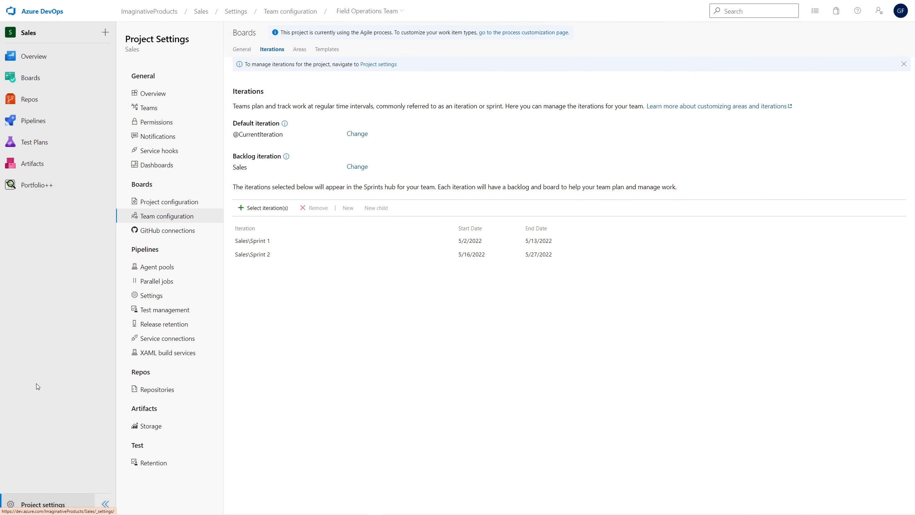
{"action": "mouse_move", "coordinate": [50, 77]}
{"action": "left_click", "coordinate": [150, 123]}
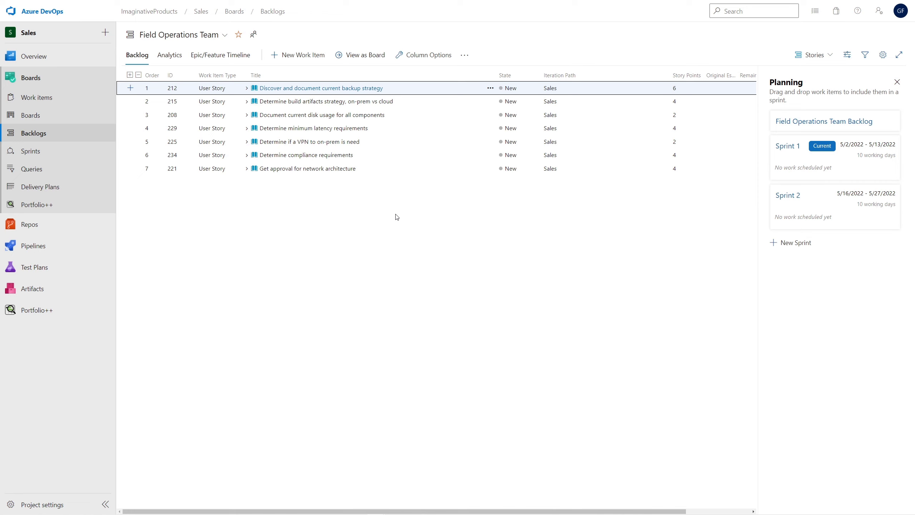
Turn on forecasting for the story backlog, set its velocity to 10, and dismiss the forecast warning.
{"action": "left_click", "coordinate": [848, 55]}
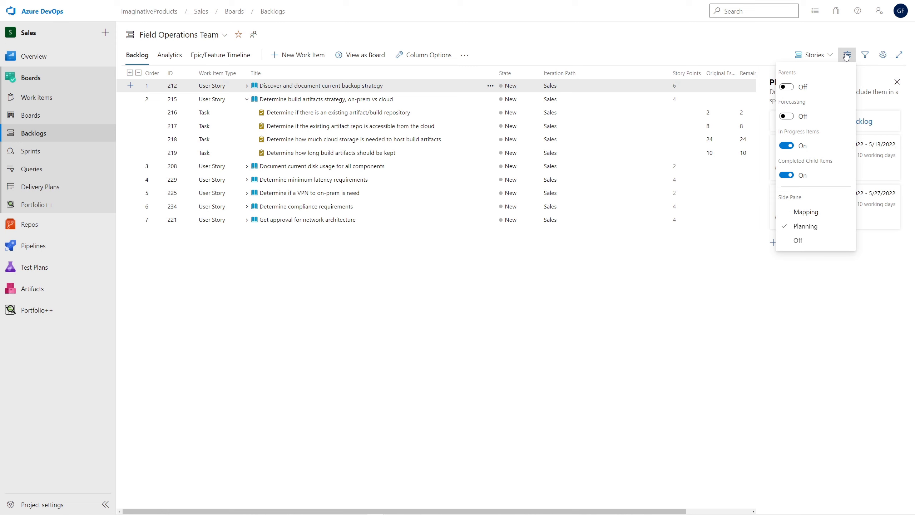
{"action": "left_click", "coordinate": [787, 116]}
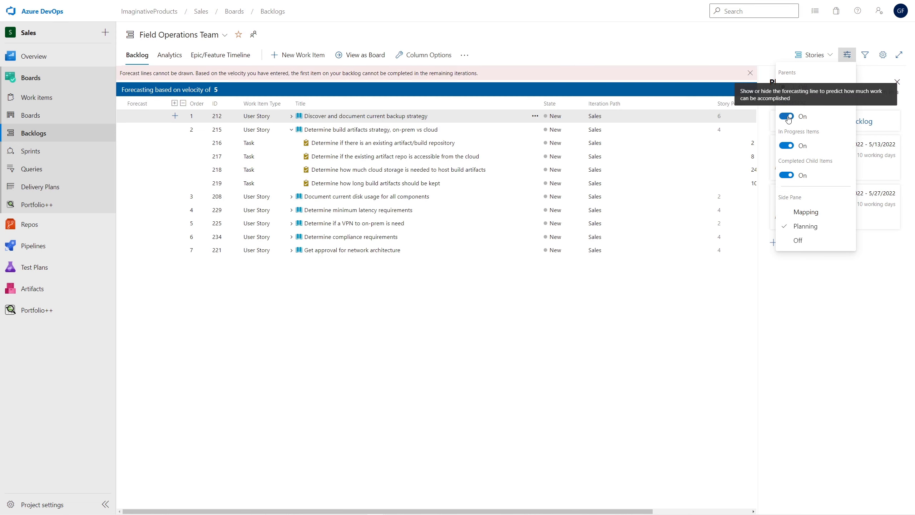
{"action": "left_click", "coordinate": [223, 90]}
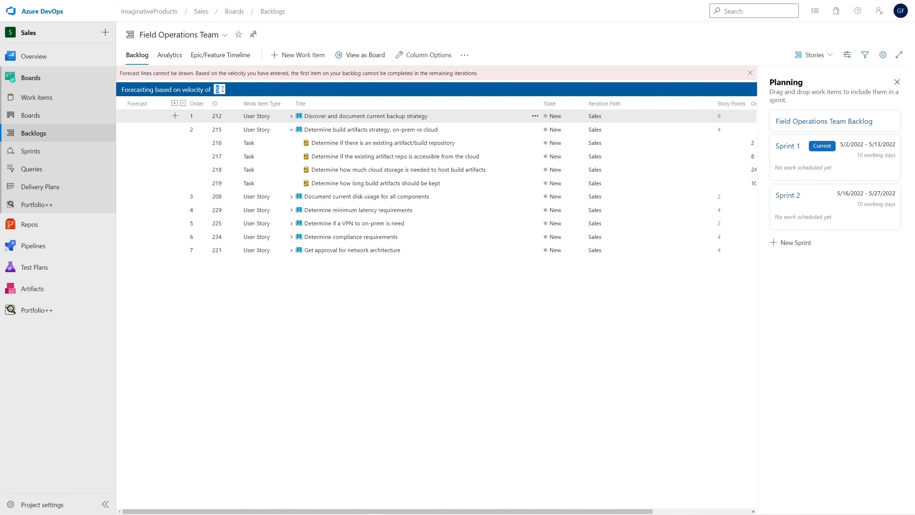
{"action": "type", "text": "10"}
{"action": "key", "text": "Tab"}
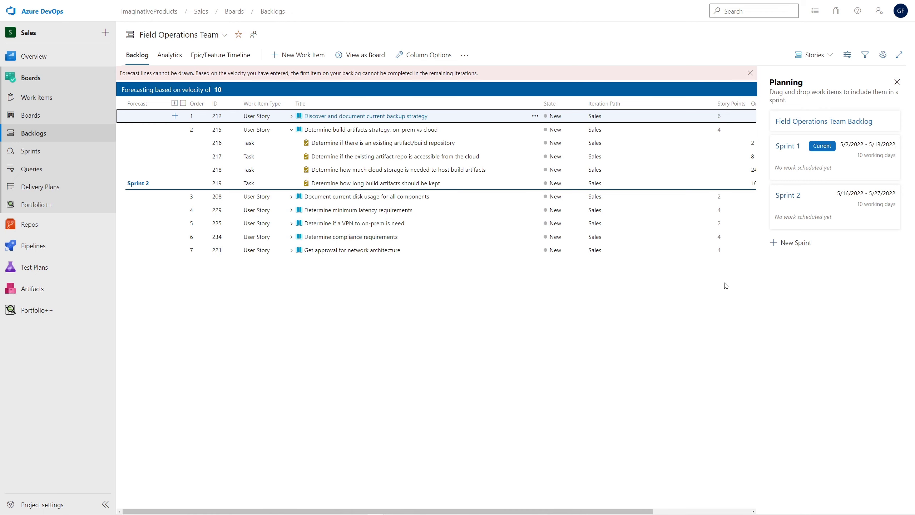
{"action": "left_click", "coordinate": [751, 73]}
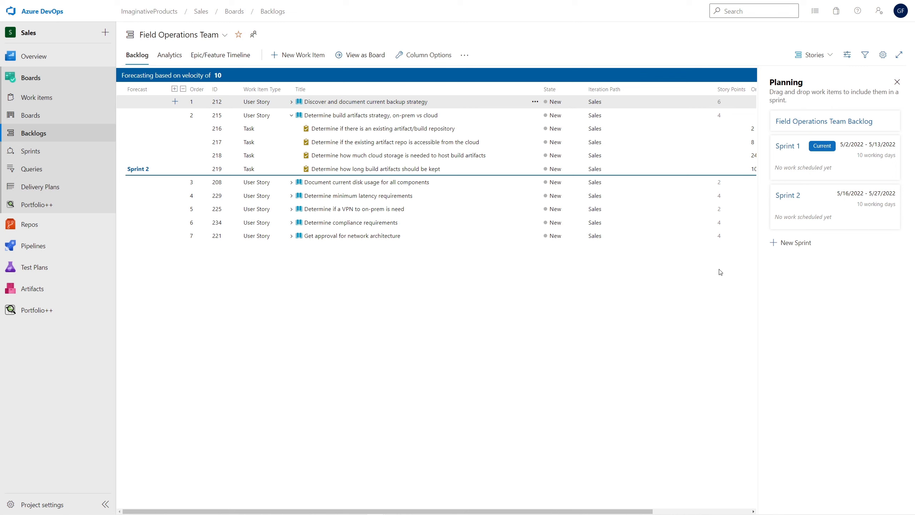
Add the existing iteration Sales\Sprint 3 to the team's sprints from the backlog's planning pane.
{"action": "left_click", "coordinate": [790, 242]}
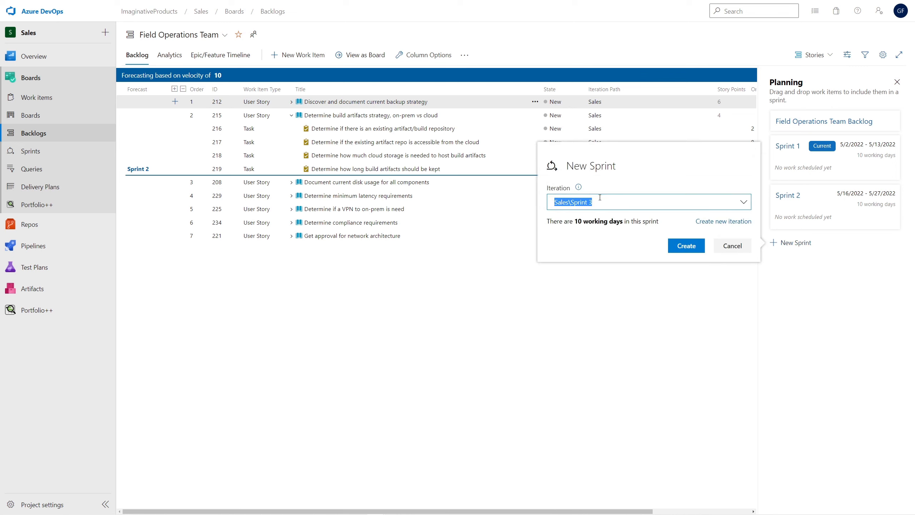
{"action": "left_click", "coordinate": [744, 202]}
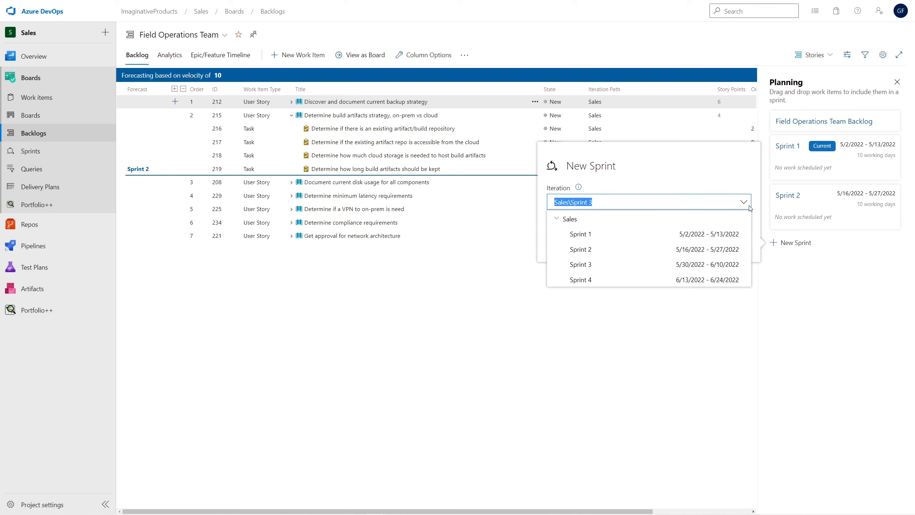
{"action": "left_click", "coordinate": [607, 264]}
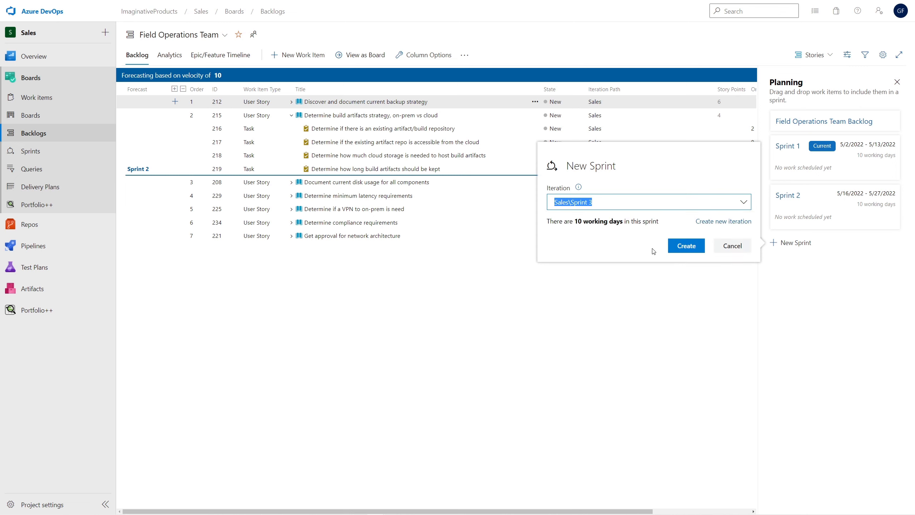
{"action": "left_click", "coordinate": [686, 246]}
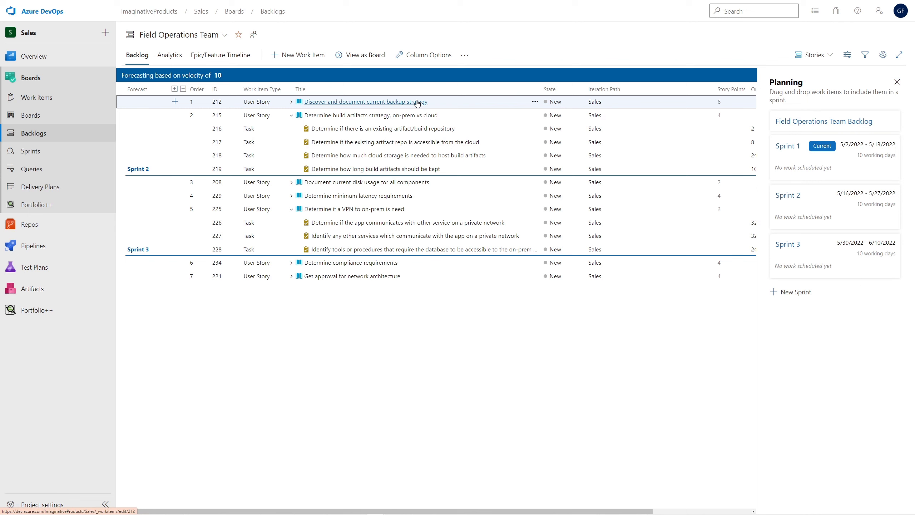
Schedule the story "Discover and document current backup strategy" in Sprint 1 and expand its child tasks.
{"action": "left_click_drag", "start_coordinate": [418, 103], "coordinate": [829, 165]}
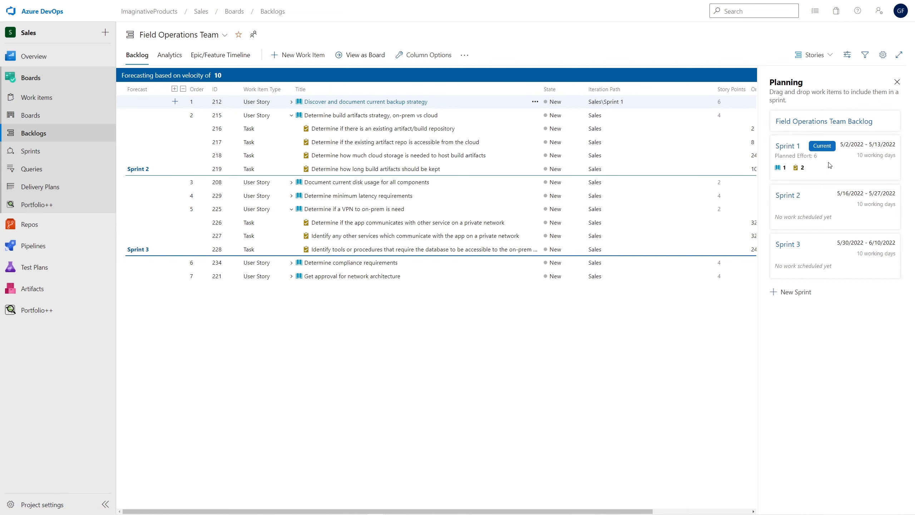
{"action": "left_click", "coordinate": [291, 102]}
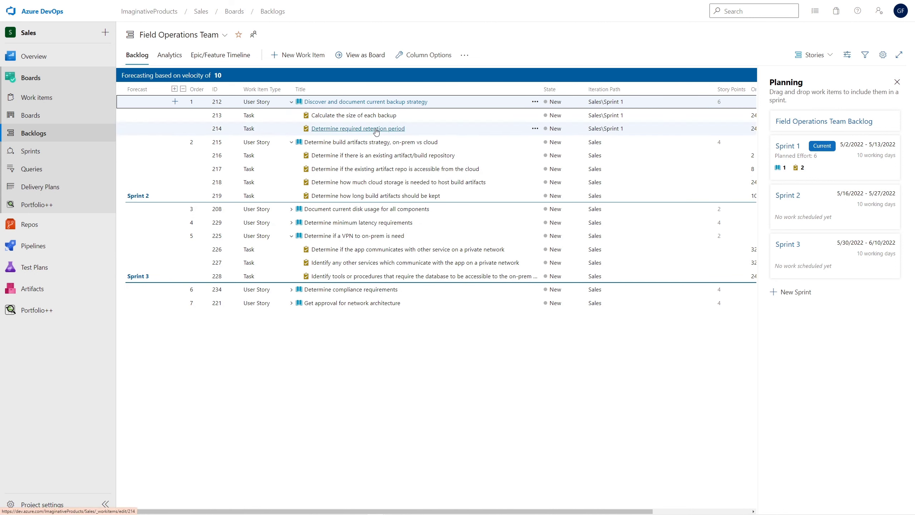
Move the story "Determine build artifacts strategy, on-prem vs cloud" to the current iteration, Sprint 1.
{"action": "left_click", "coordinate": [536, 142]}
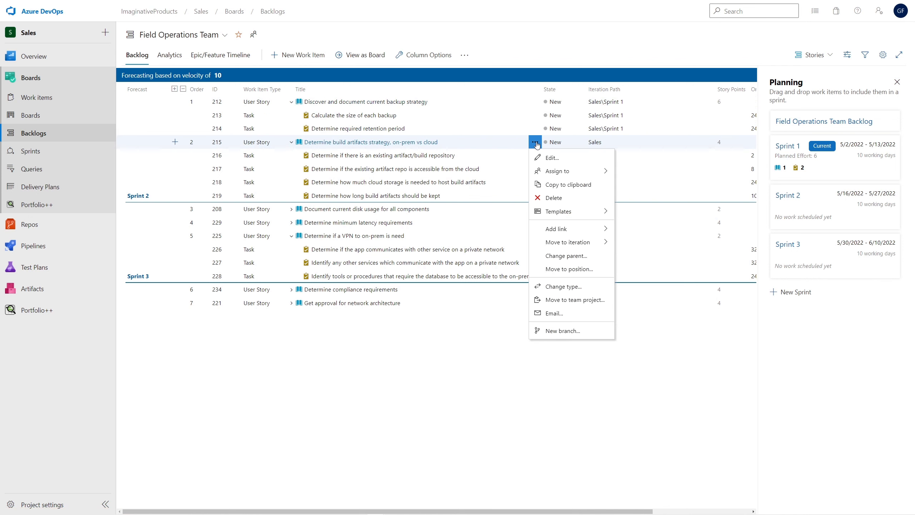
{"action": "mouse_move", "coordinate": [569, 243]}
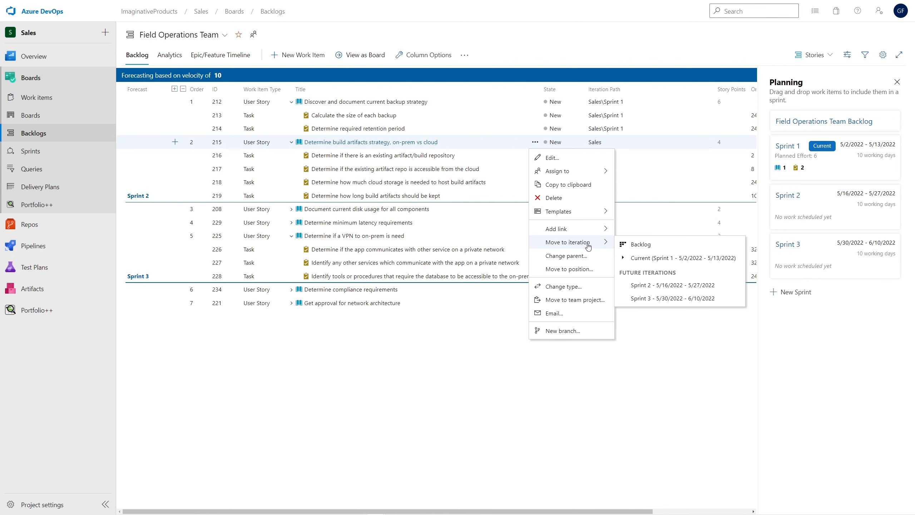
{"action": "left_click", "coordinate": [647, 258]}
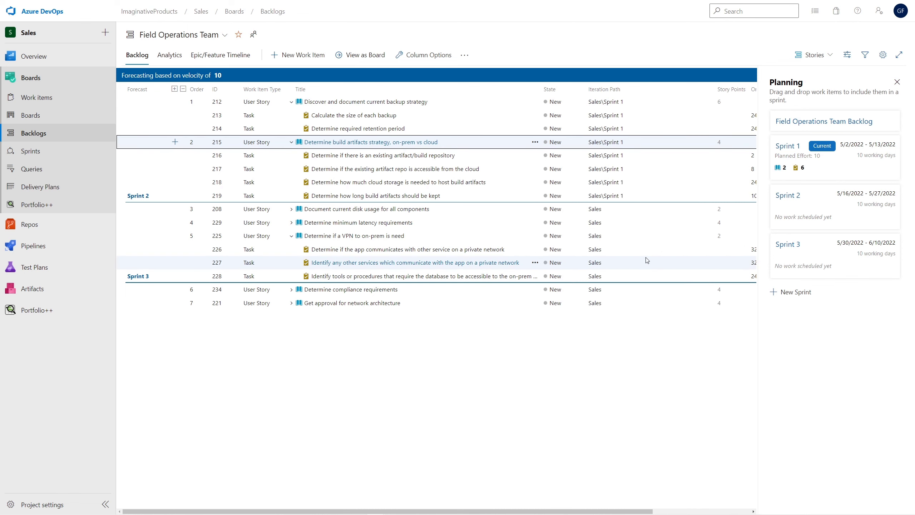
In Sprint 1's capacity planning, set the five team members' capacity per day to 2, 6, 4, 4 and 6, in listed order.
{"action": "left_click", "coordinate": [32, 153]}
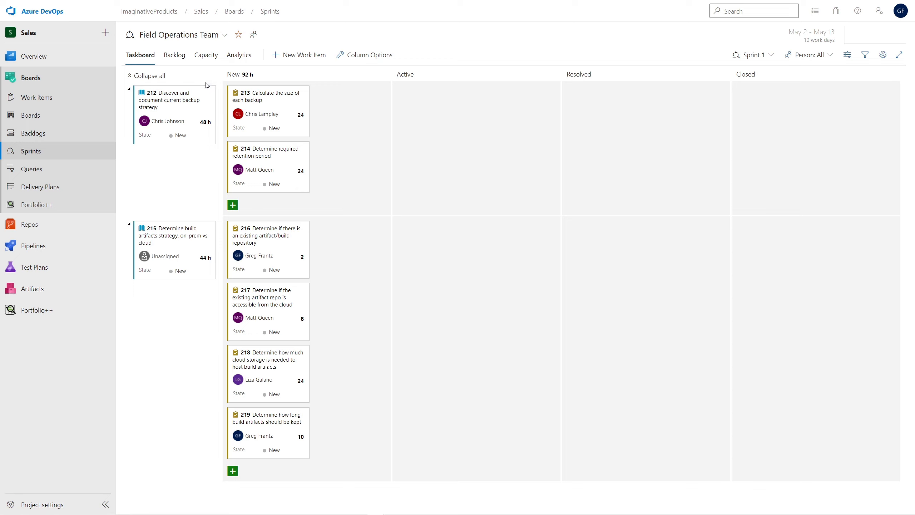
{"action": "left_click", "coordinate": [214, 59]}
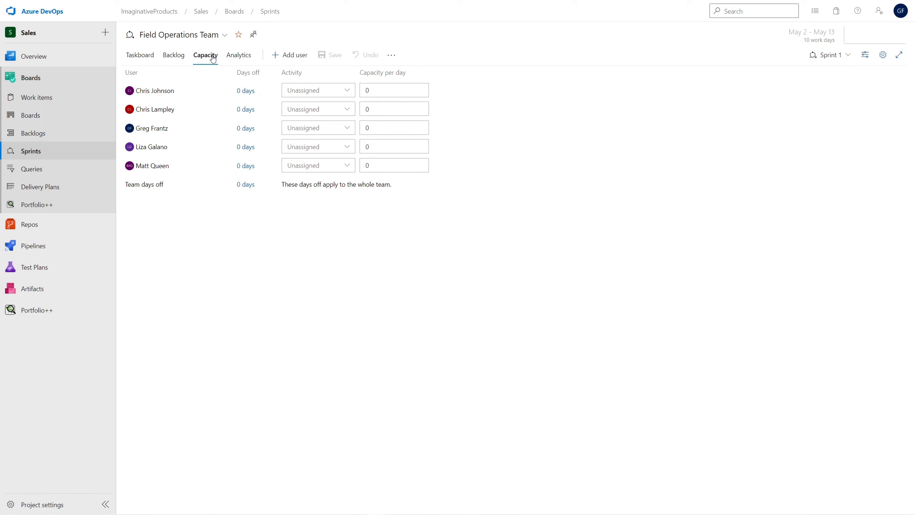
{"action": "double_click", "coordinate": [374, 90]}
{"action": "type", "text": "2"}
{"action": "double_click", "coordinate": [379, 108]}
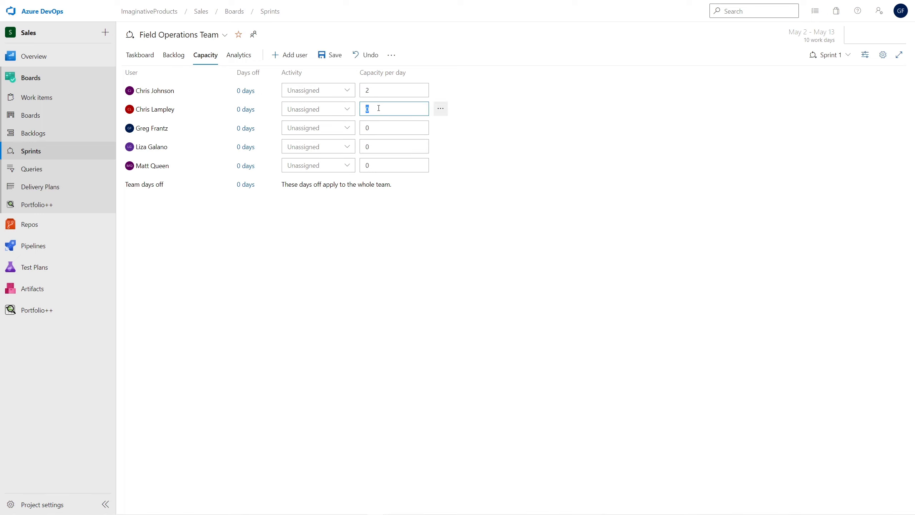
{"action": "type", "text": "6"}
{"action": "double_click", "coordinate": [382, 127]}
{"action": "type", "text": "4"}
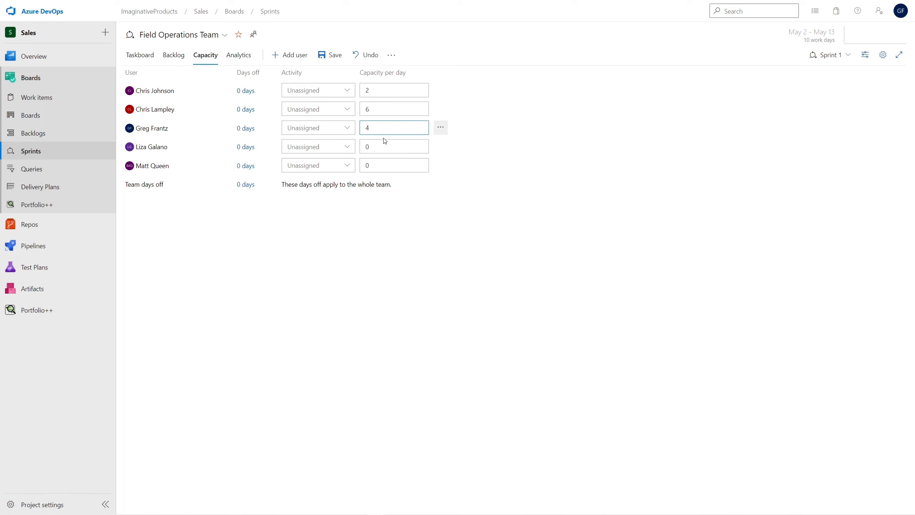
{"action": "double_click", "coordinate": [385, 146]}
{"action": "type", "text": "4"}
{"action": "double_click", "coordinate": [382, 165]}
{"action": "type", "text": "6"}
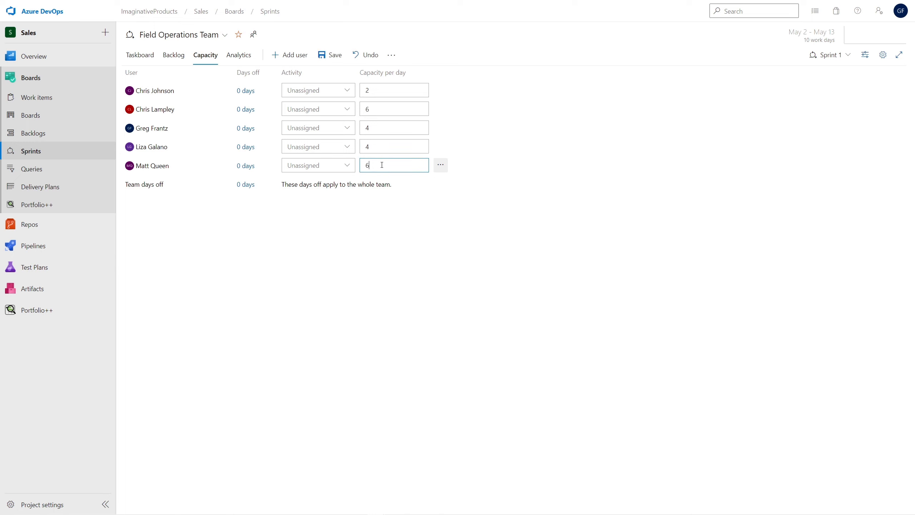
Add 5/9/2022 as a day off for the entire team in Sprint 1.
{"action": "left_click", "coordinate": [246, 185]}
{"action": "left_click", "coordinate": [422, 248]}
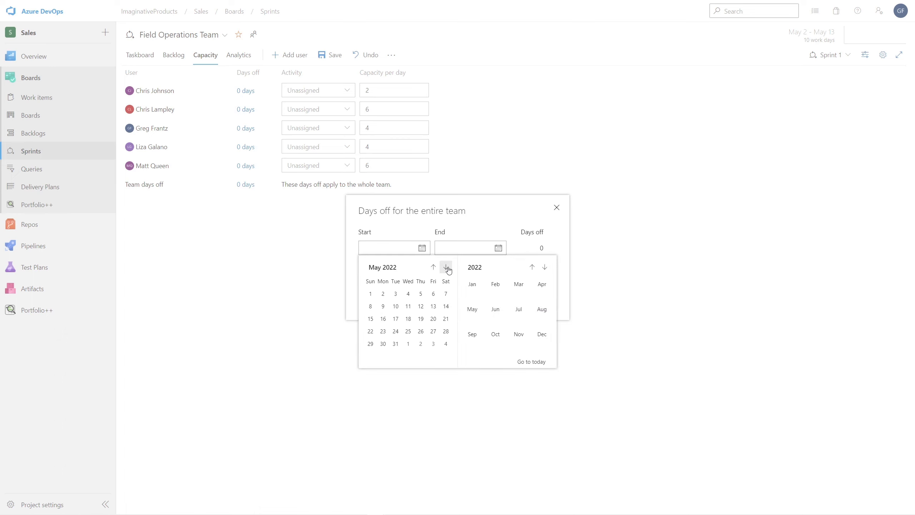
{"action": "left_click", "coordinate": [383, 306]}
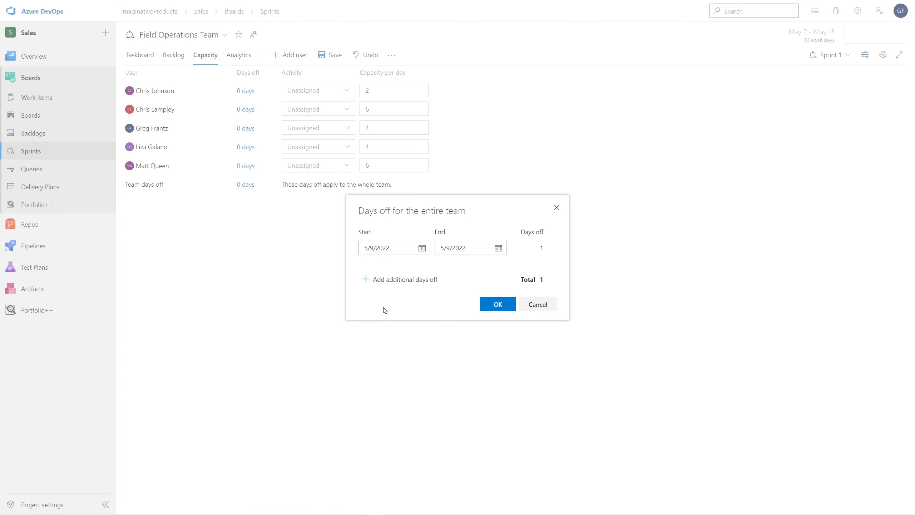
{"action": "left_click", "coordinate": [496, 307]}
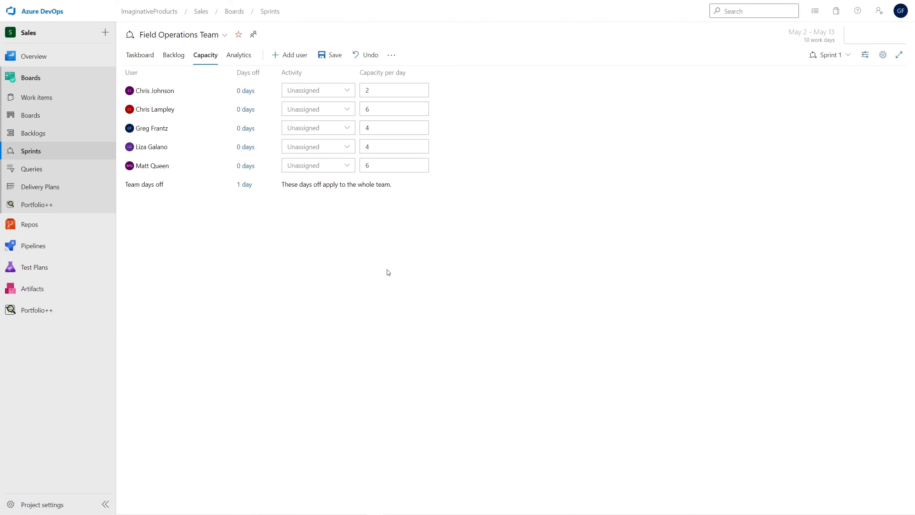
Give the second listed team member 5/6/2022 off and save the Sprint 1 capacity.
{"action": "left_click", "coordinate": [251, 110]}
{"action": "left_click", "coordinate": [422, 248]}
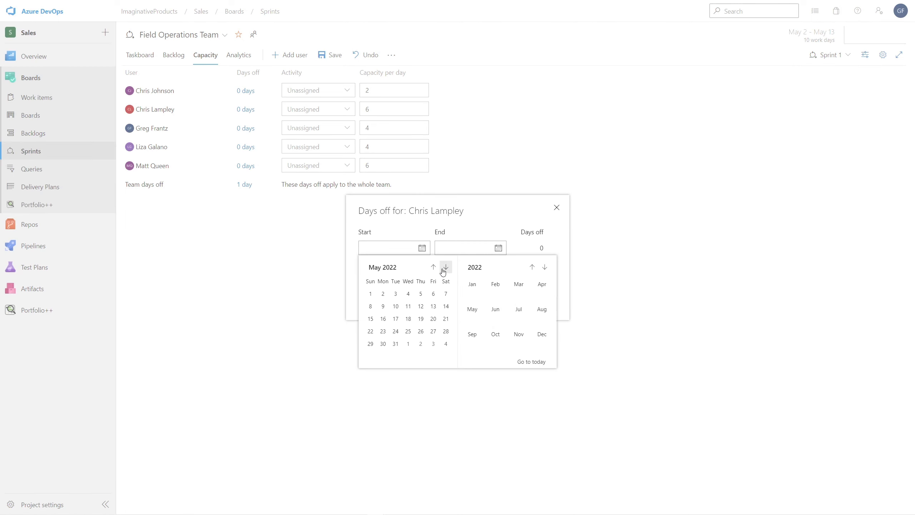
{"action": "left_click", "coordinate": [433, 294]}
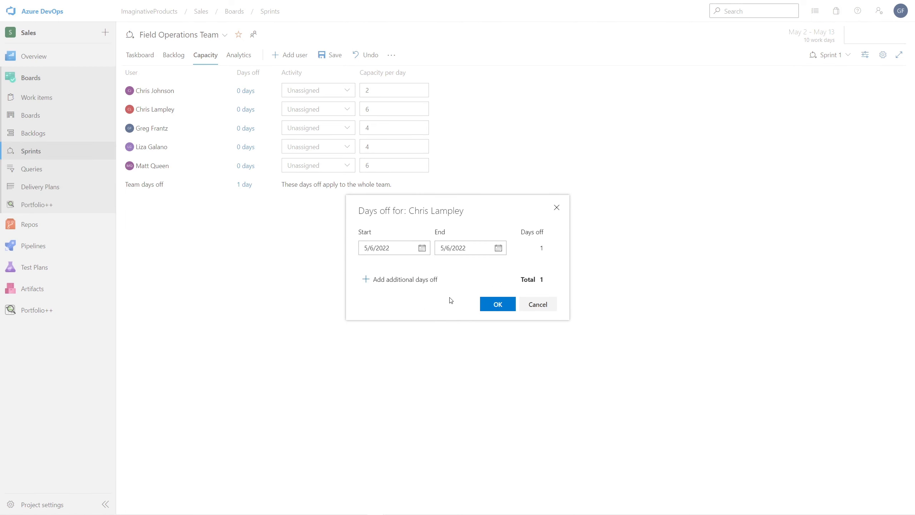
{"action": "left_click", "coordinate": [497, 306]}
{"action": "left_click", "coordinate": [331, 57]}
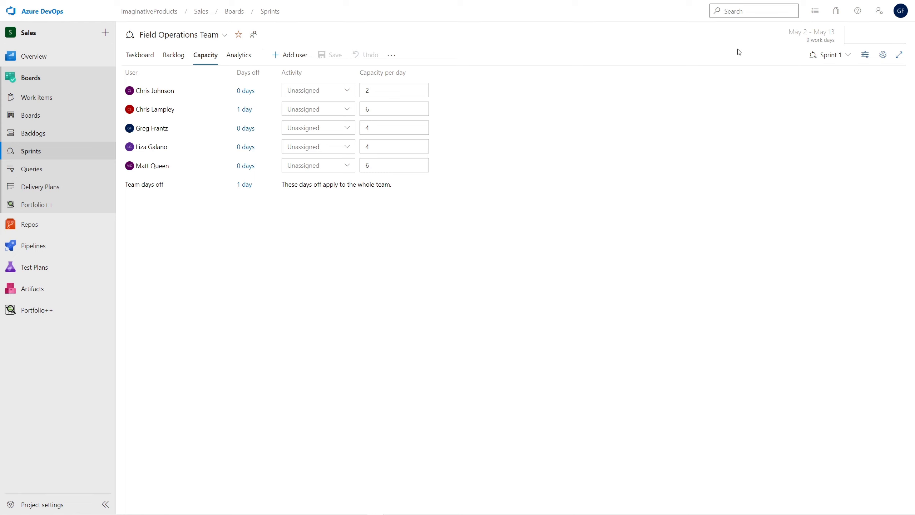
Copy the capacity settings from the last sprint into Sprint 2 and save them.
{"action": "left_click", "coordinate": [824, 55]}
{"action": "left_click", "coordinate": [784, 110]}
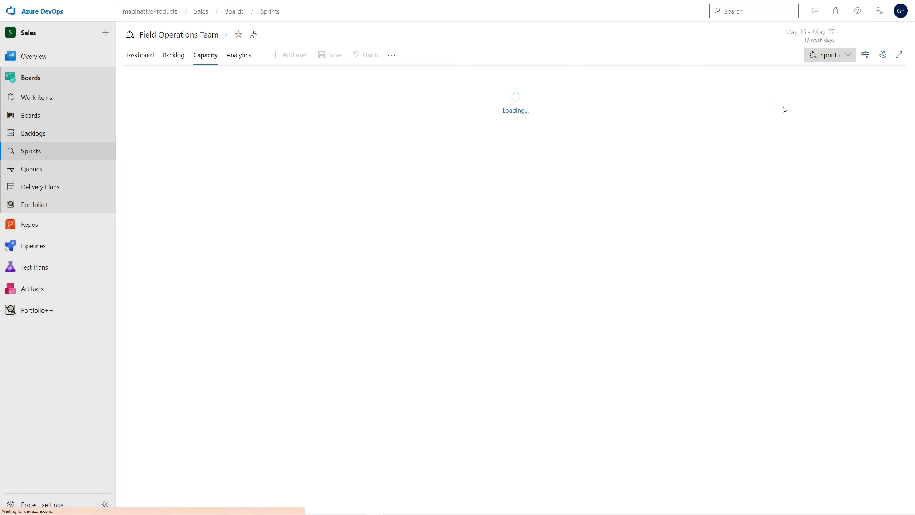
{"action": "left_click", "coordinate": [393, 57]}
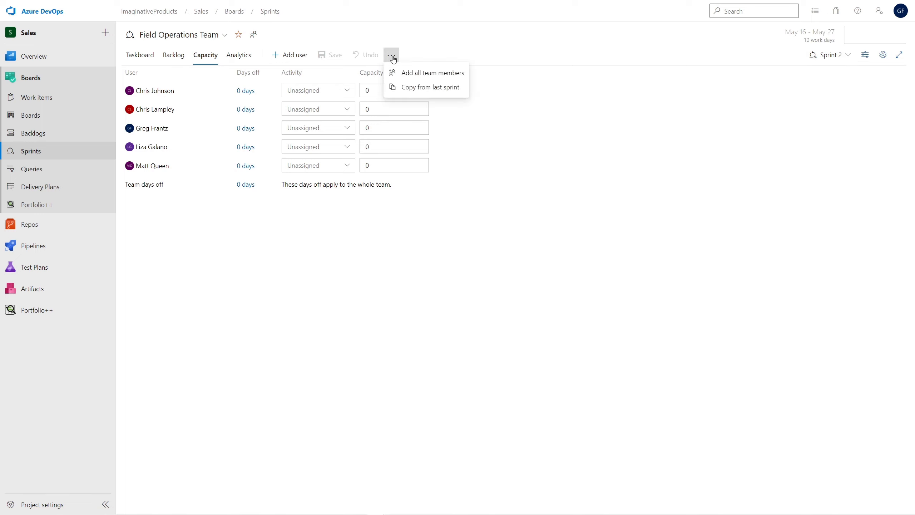
{"action": "left_click", "coordinate": [406, 88]}
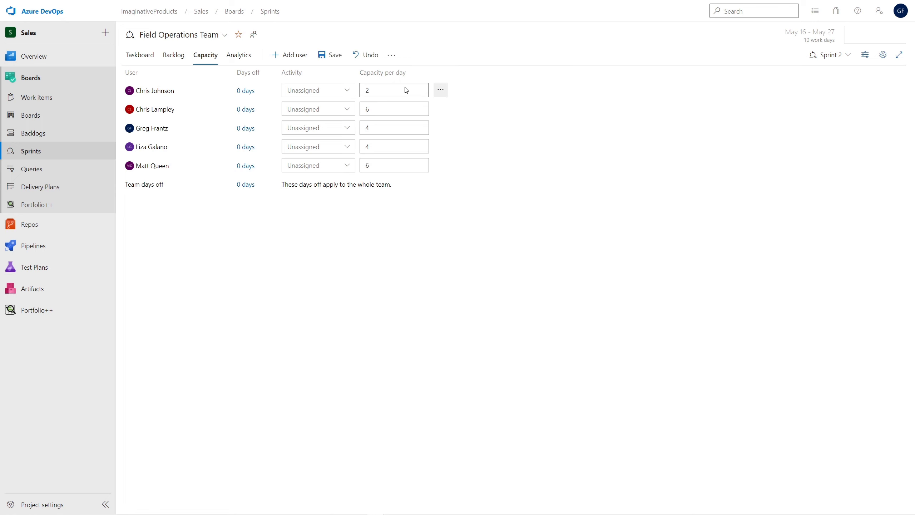
{"action": "left_click", "coordinate": [331, 58]}
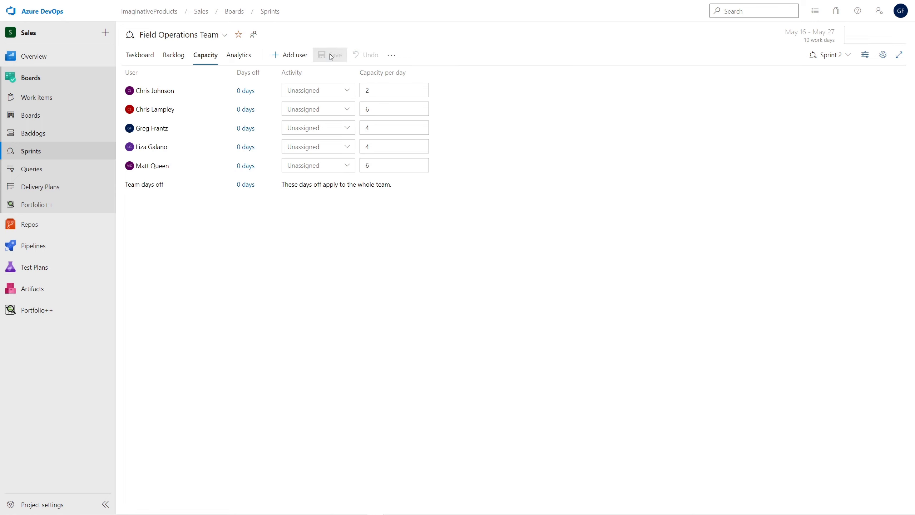
Return to Sprint 1's taskboard and show the Work details side pane.
{"action": "left_click", "coordinate": [829, 55]}
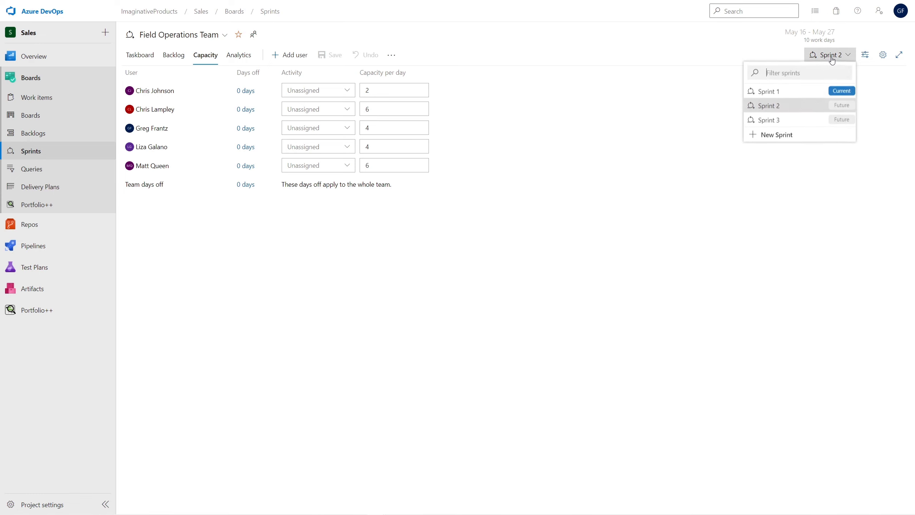
{"action": "left_click", "coordinate": [774, 91]}
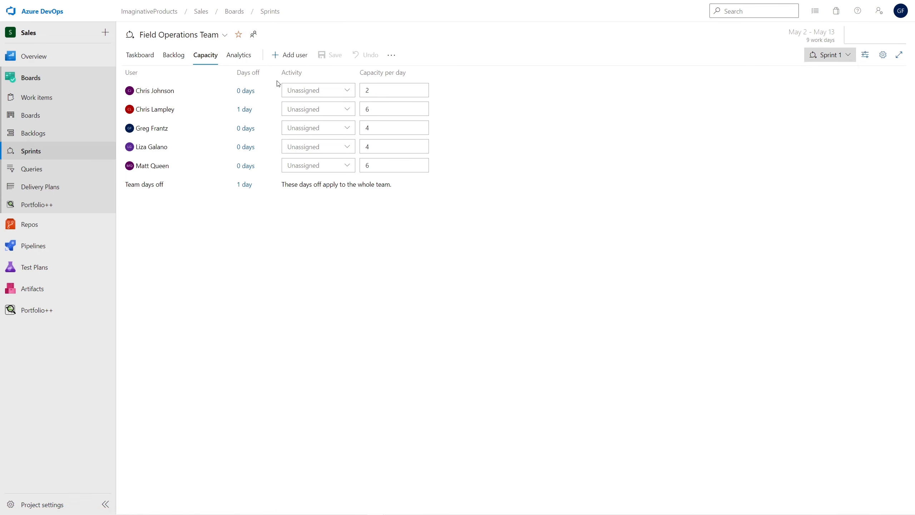
{"action": "left_click", "coordinate": [129, 57]}
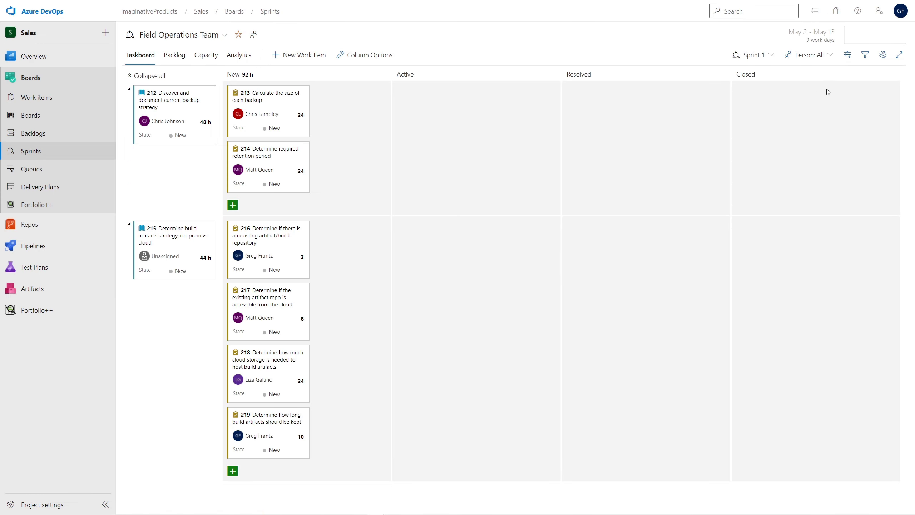
{"action": "left_click", "coordinate": [848, 56]}
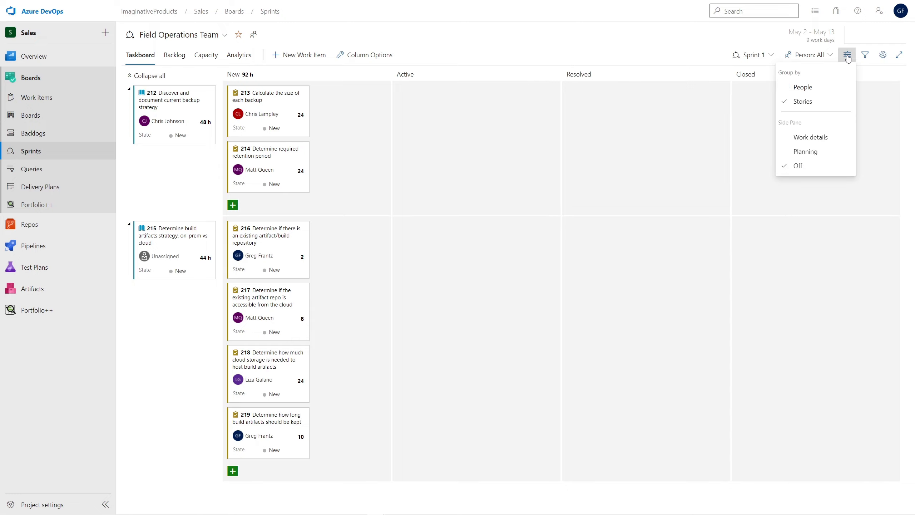
{"action": "left_click", "coordinate": [814, 139]}
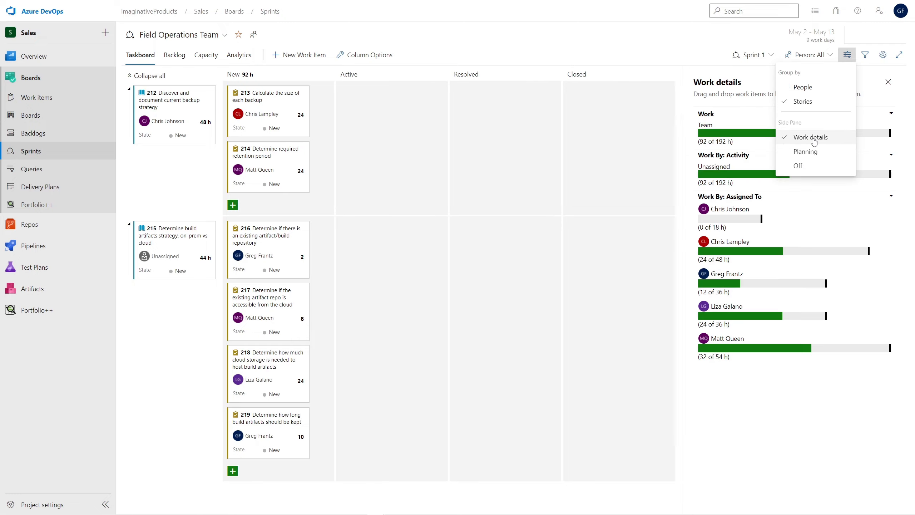
{"action": "left_click", "coordinate": [681, 122]}
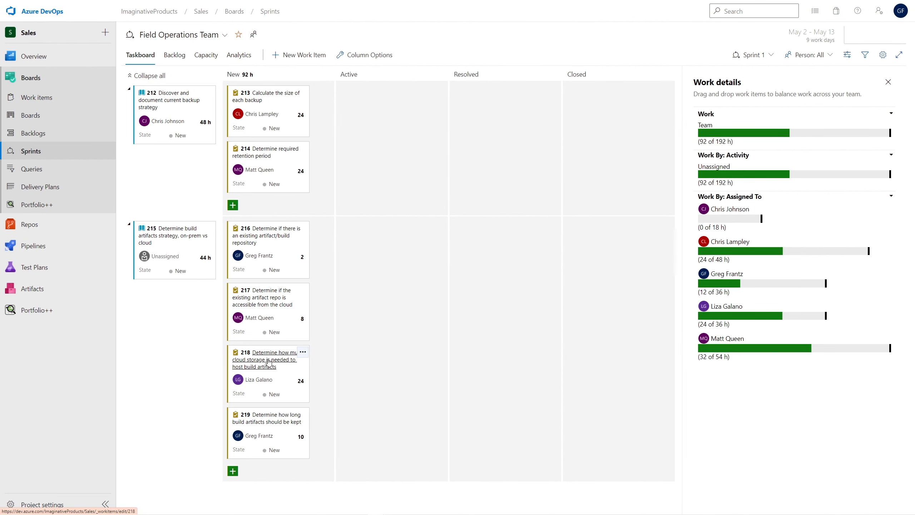
Set the remaining effort of task 218, on cloud storage for build artifacts, to 16 hours and save it.
{"action": "left_click", "coordinate": [269, 361]}
{"action": "left_click", "coordinate": [505, 247]}
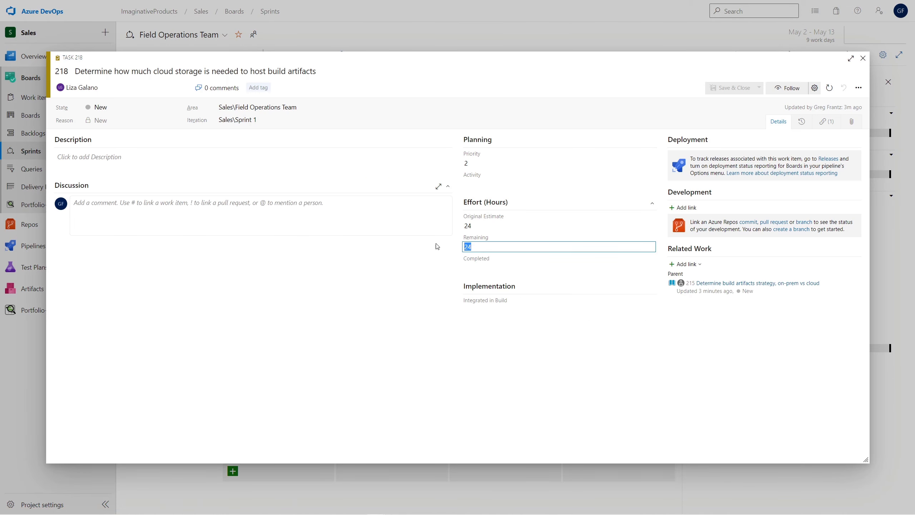
{"action": "type", "text": "16"}
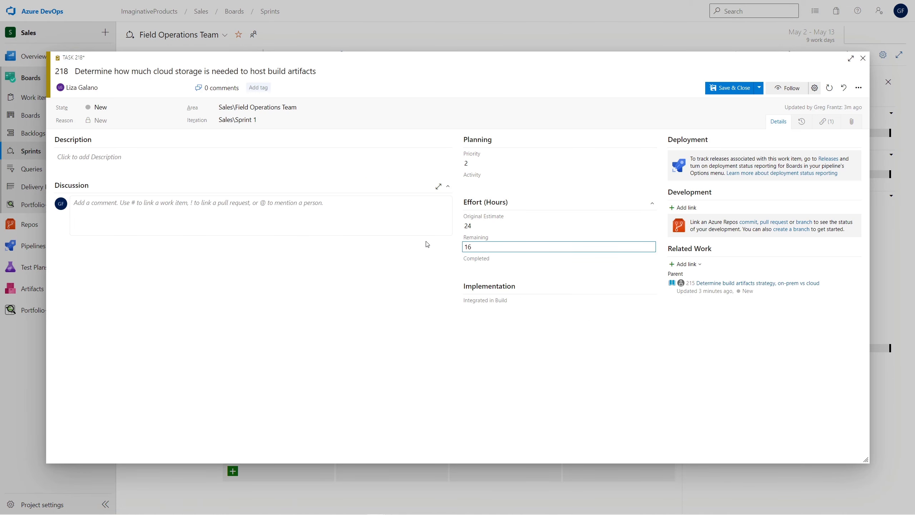
{"action": "left_click", "coordinate": [720, 88]}
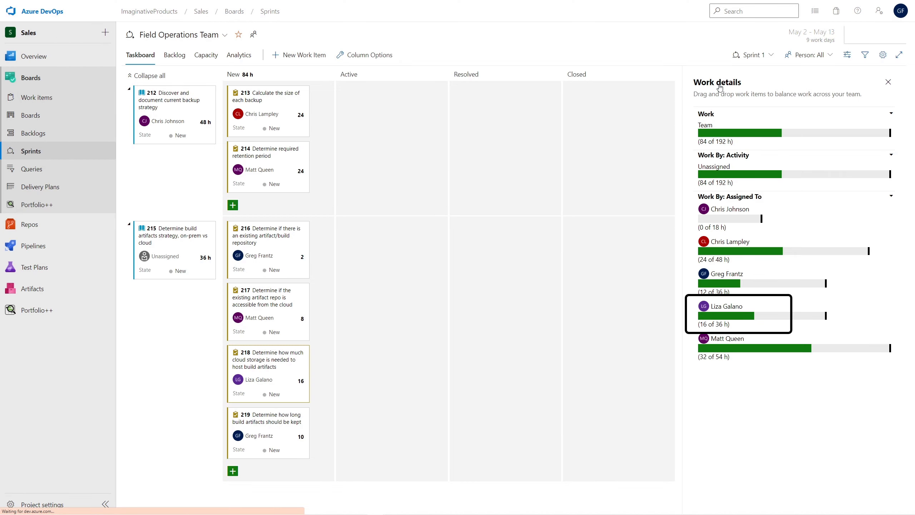
Restore task 218's remaining effort to 24 hours and save the task.
{"action": "left_click", "coordinate": [259, 361]}
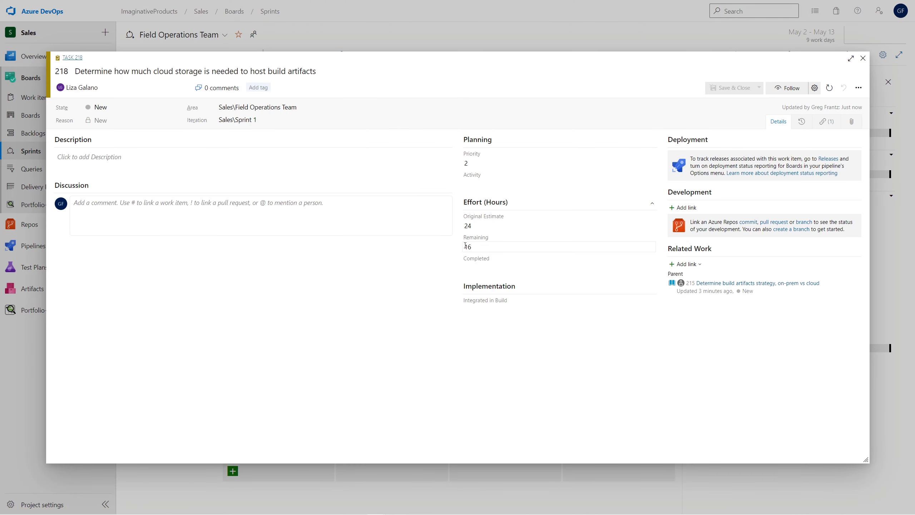
{"action": "left_click", "coordinate": [525, 247]}
{"action": "type", "text": "24"}
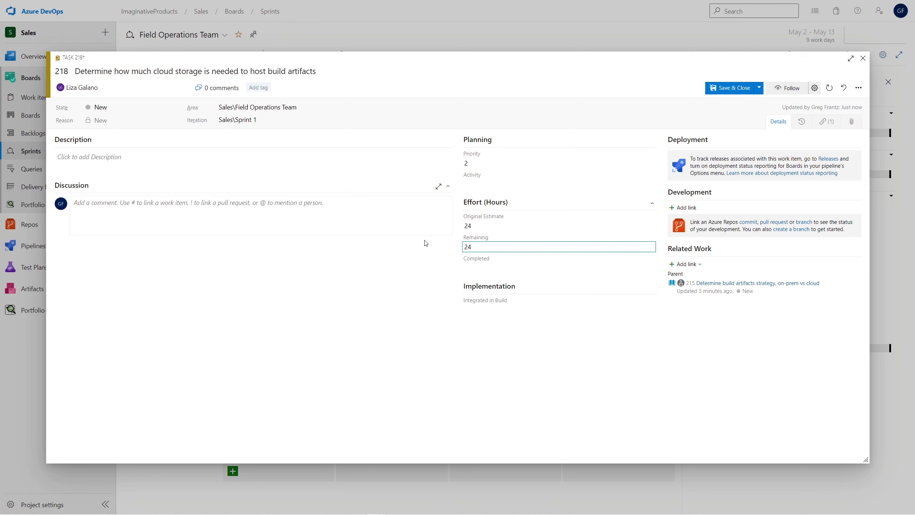
{"action": "left_click", "coordinate": [719, 91]}
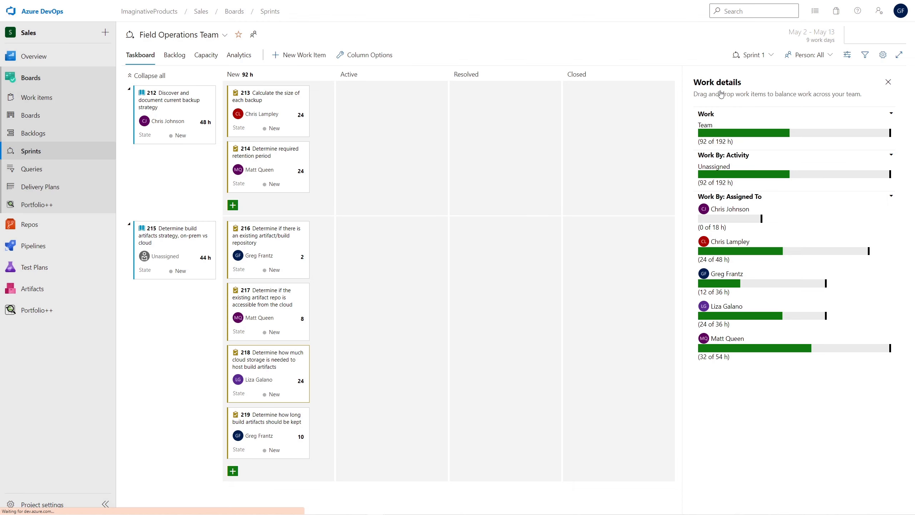
Go back to the Field Operations Team's story backlog.
{"action": "left_click", "coordinate": [33, 133]}
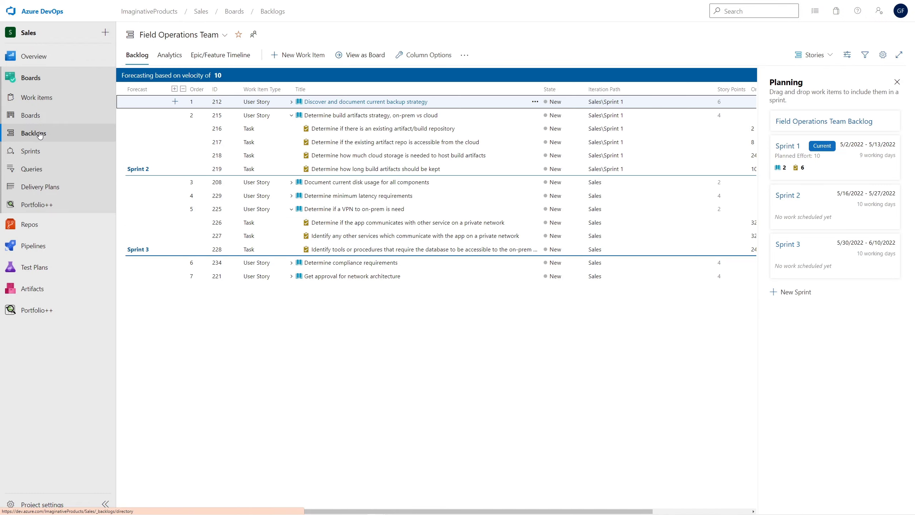